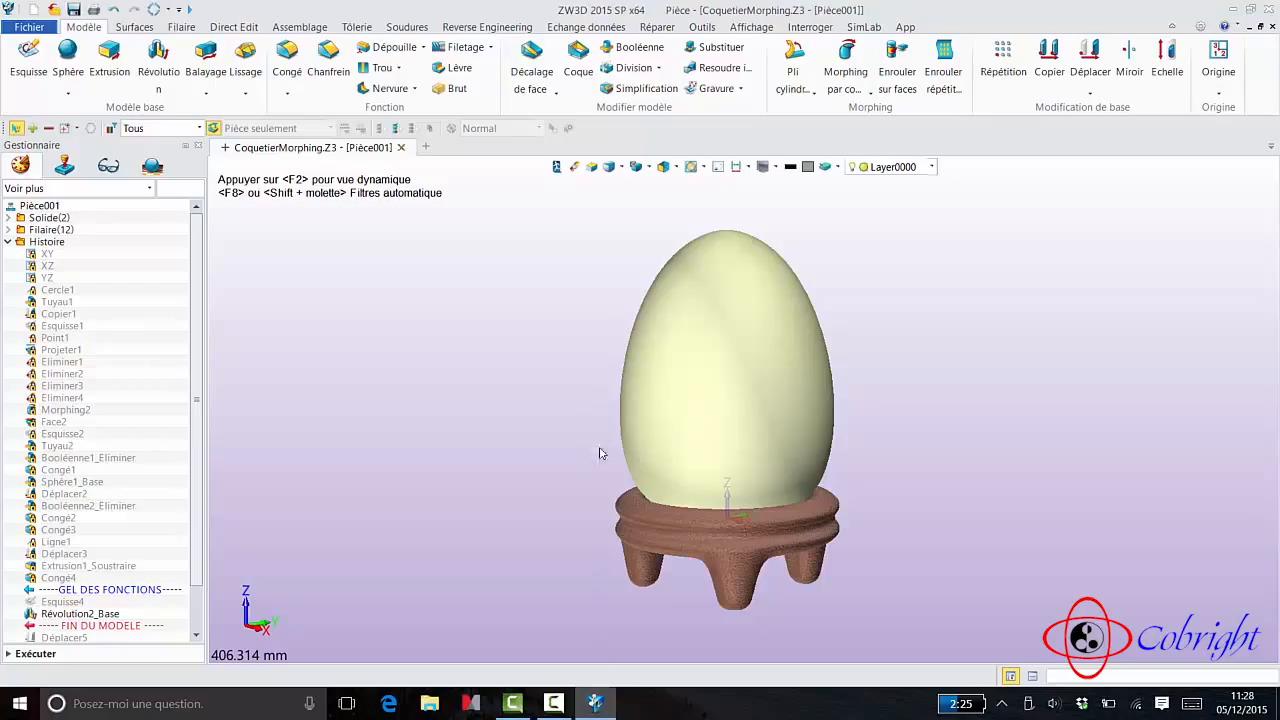
pyautogui.click(865, 27)
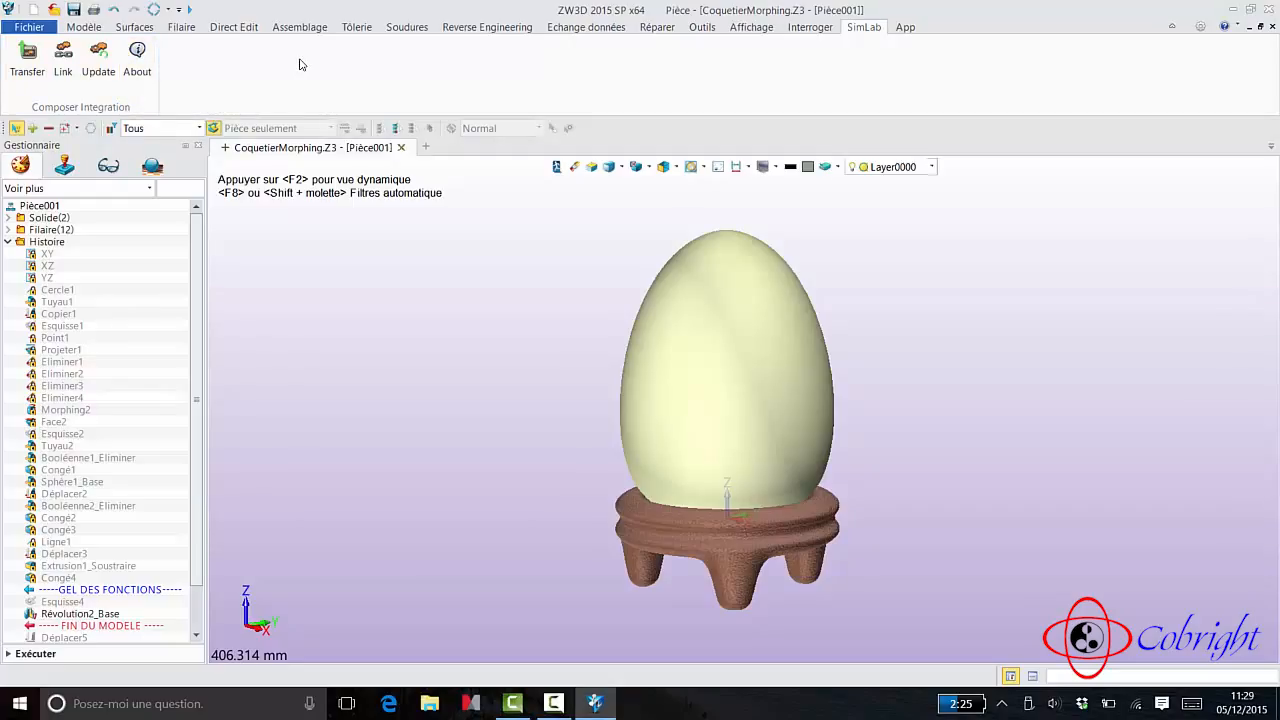
pyautogui.click(84, 28)
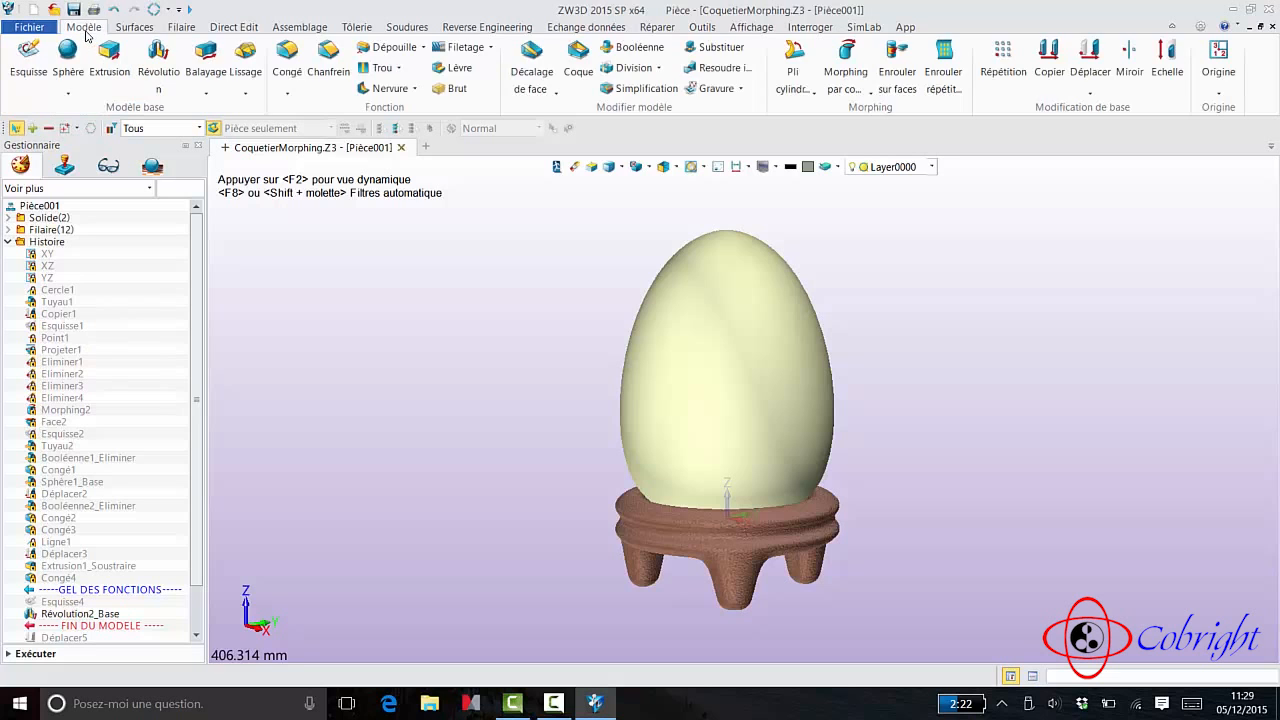
pyautogui.click(40, 30)
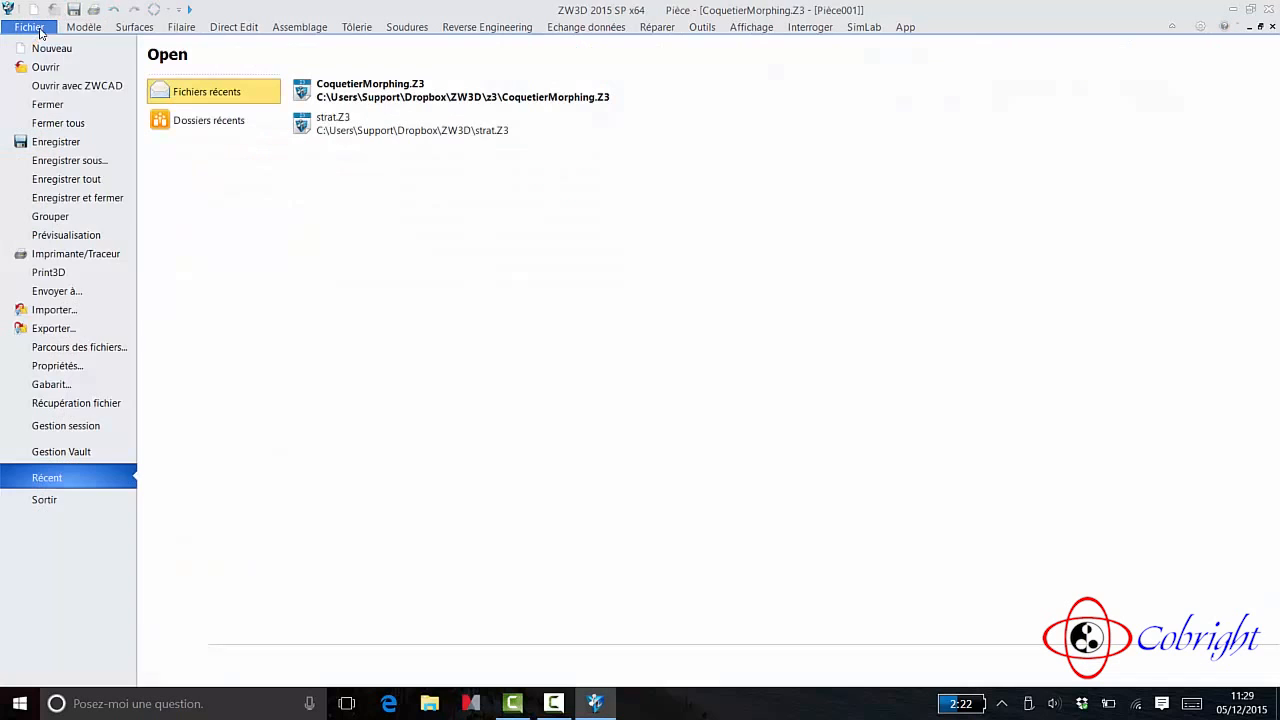
pyautogui.click(52, 328)
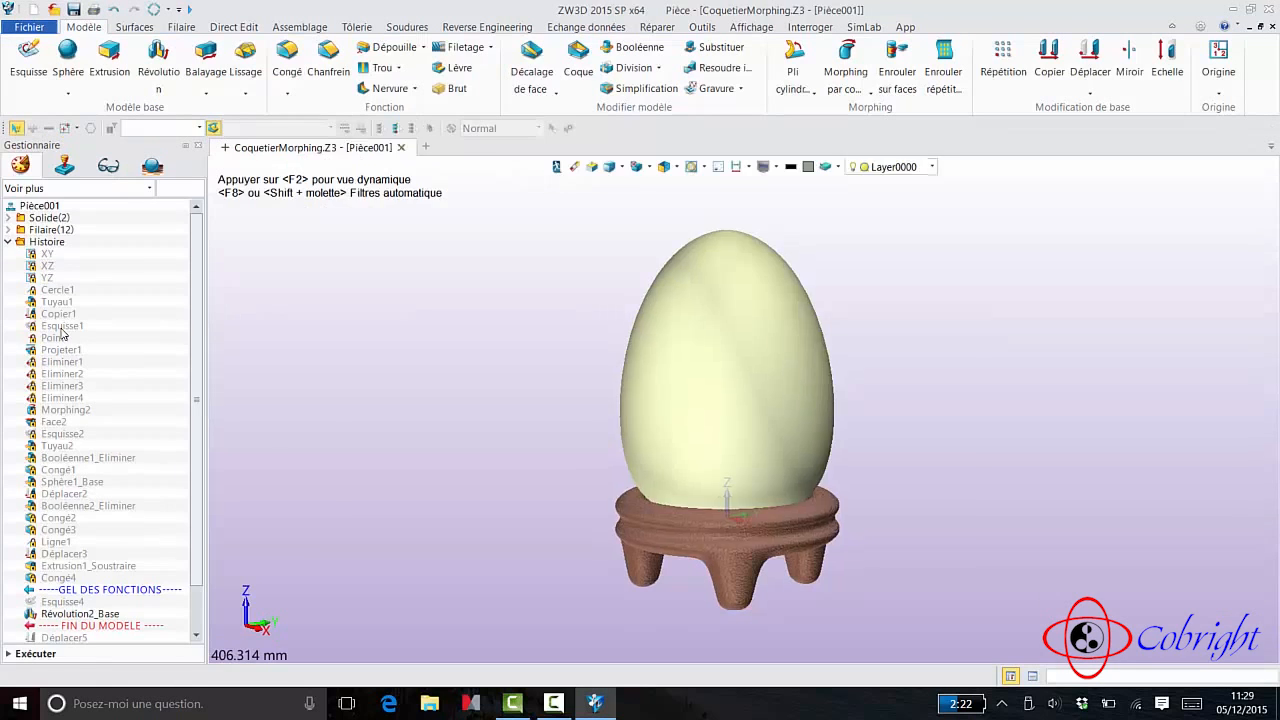
pyautogui.click(390, 285)
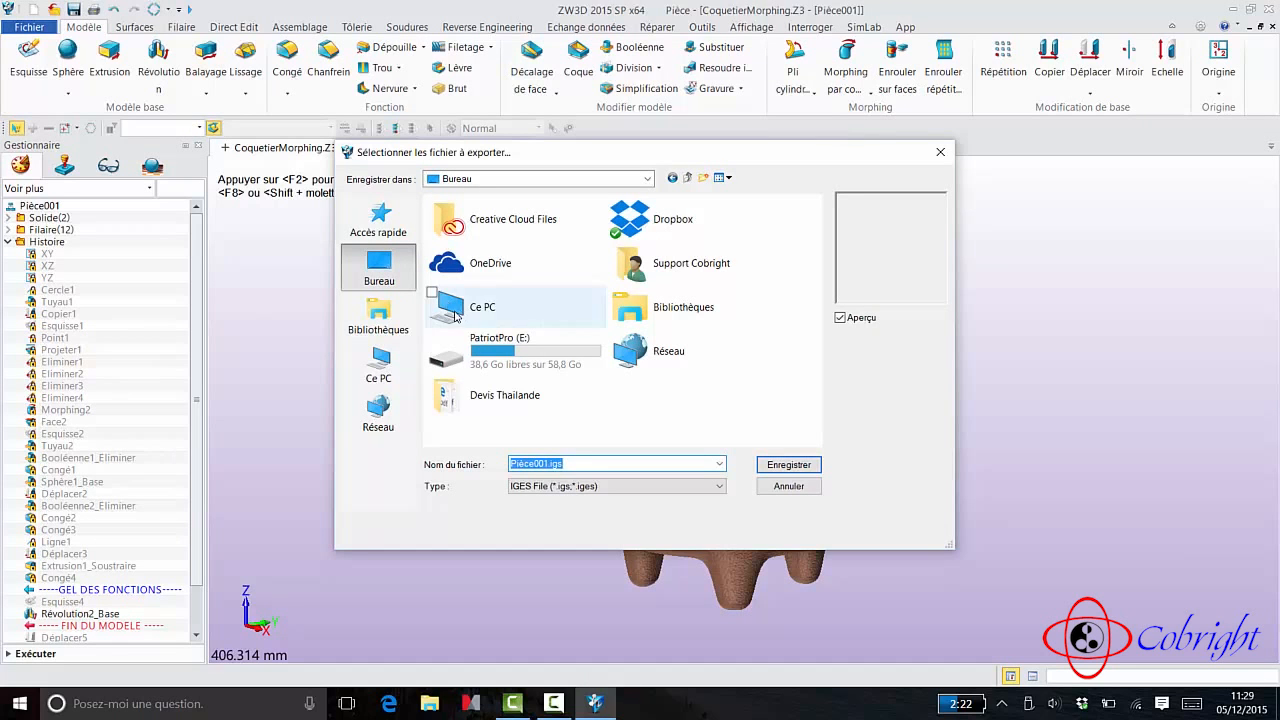
pyautogui.click(592, 488)
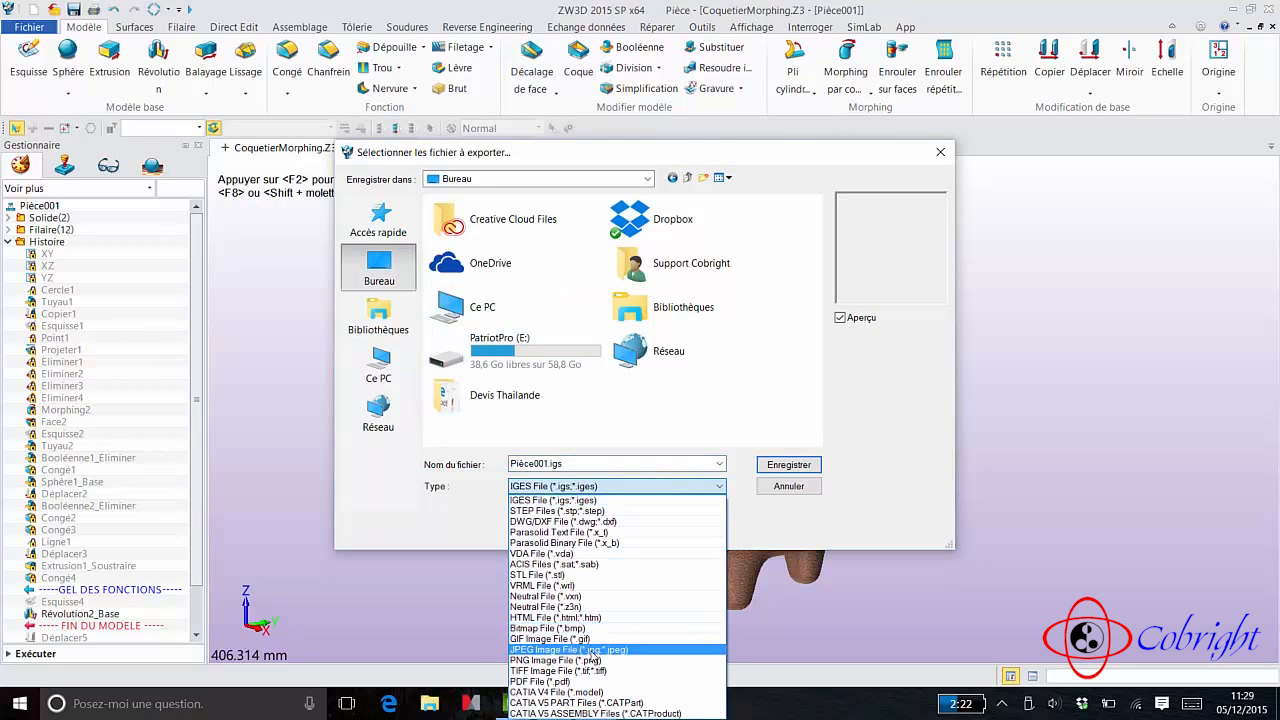
pyautogui.click(578, 511)
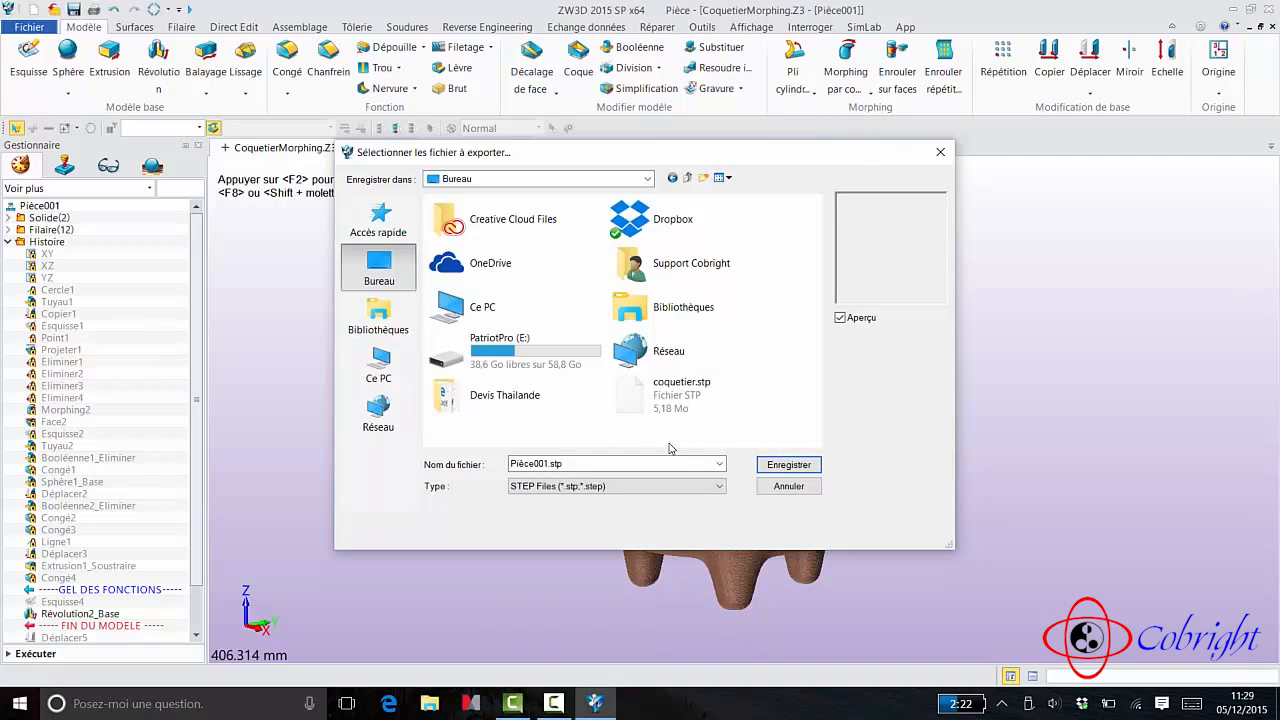
pyautogui.click(796, 489)
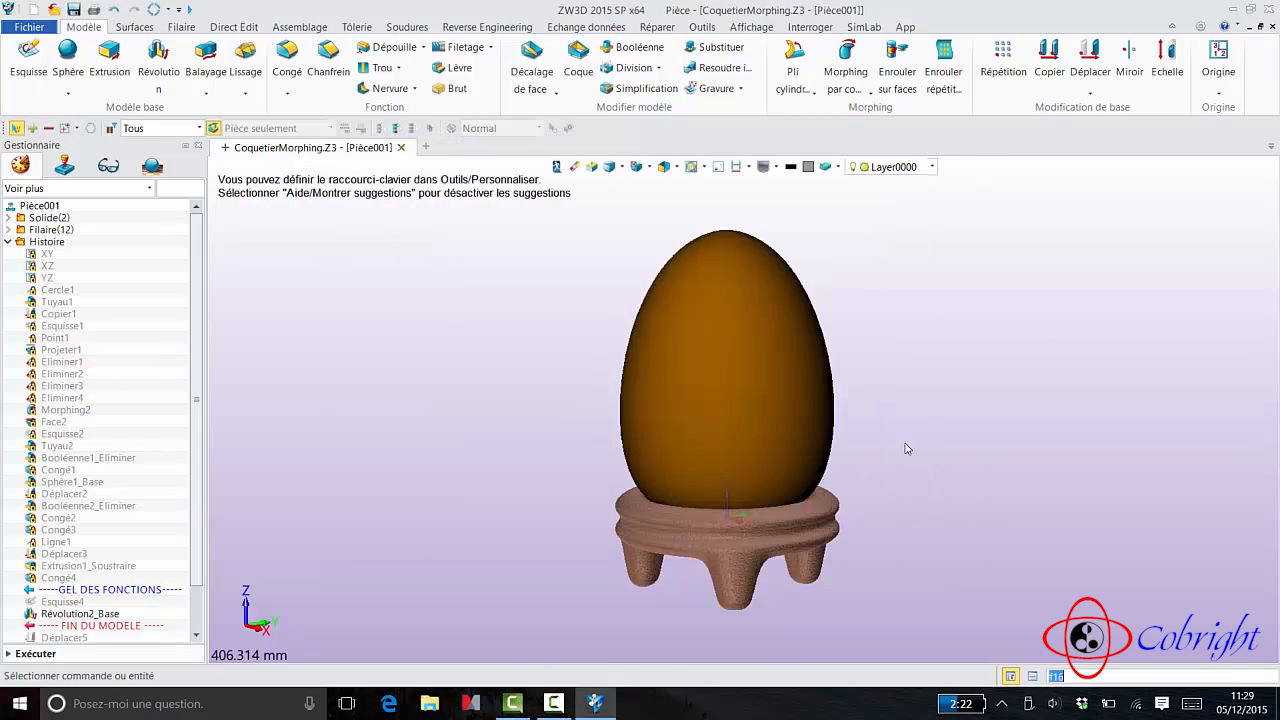
# - Exit ZW3D, launch SimLab Composer 6.1.7 and dismiss its welcome window to get an empty scene
pyautogui.click(1268, 9)
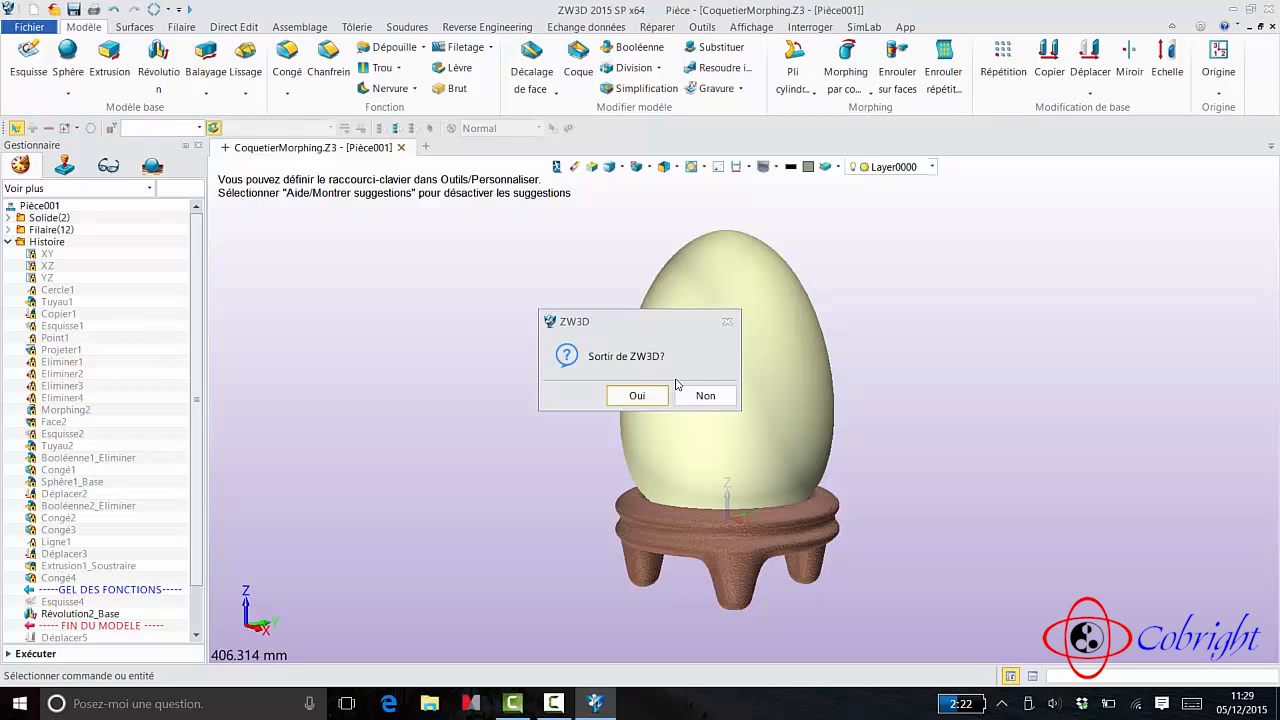
pyautogui.click(635, 396)
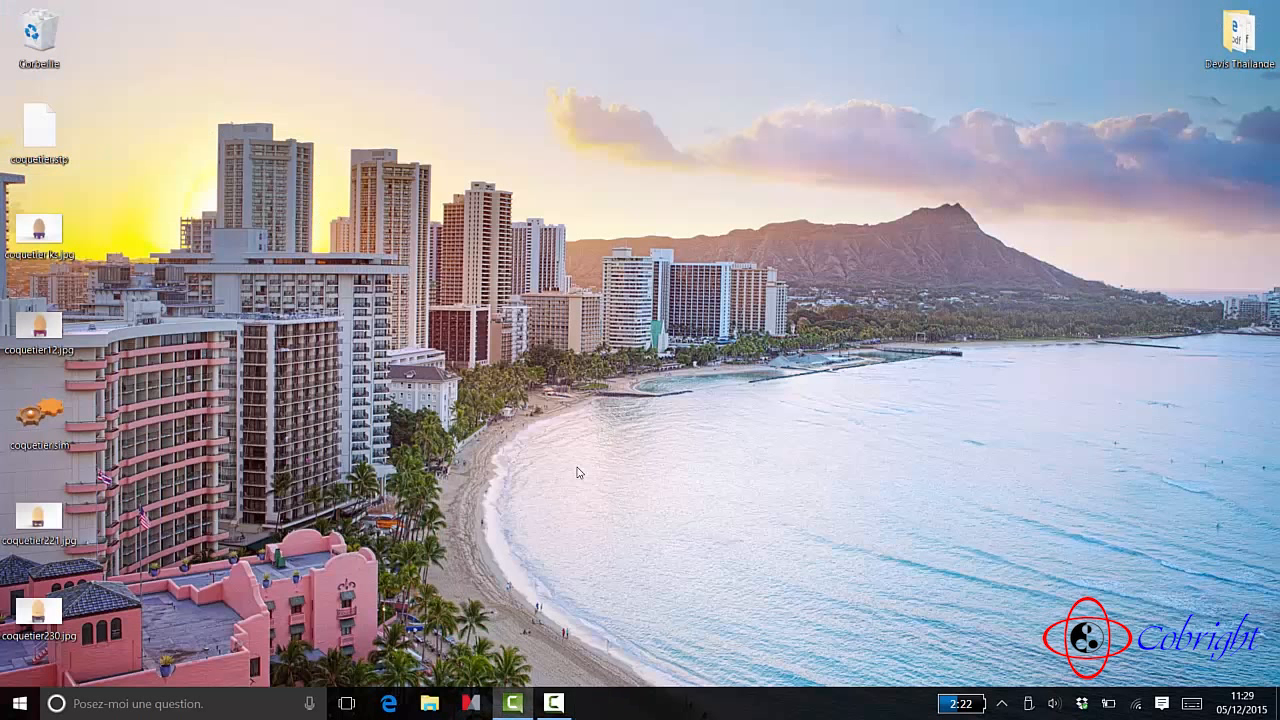
pyautogui.click(30, 712)
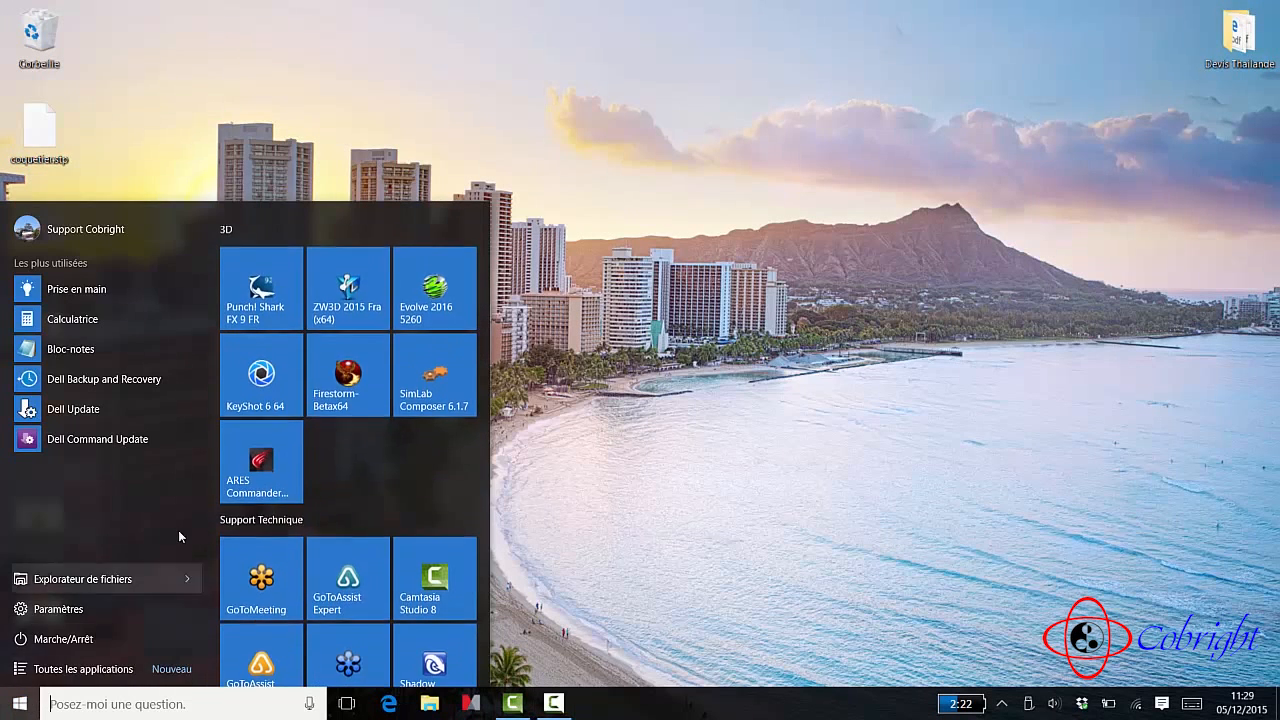
pyautogui.click(447, 363)
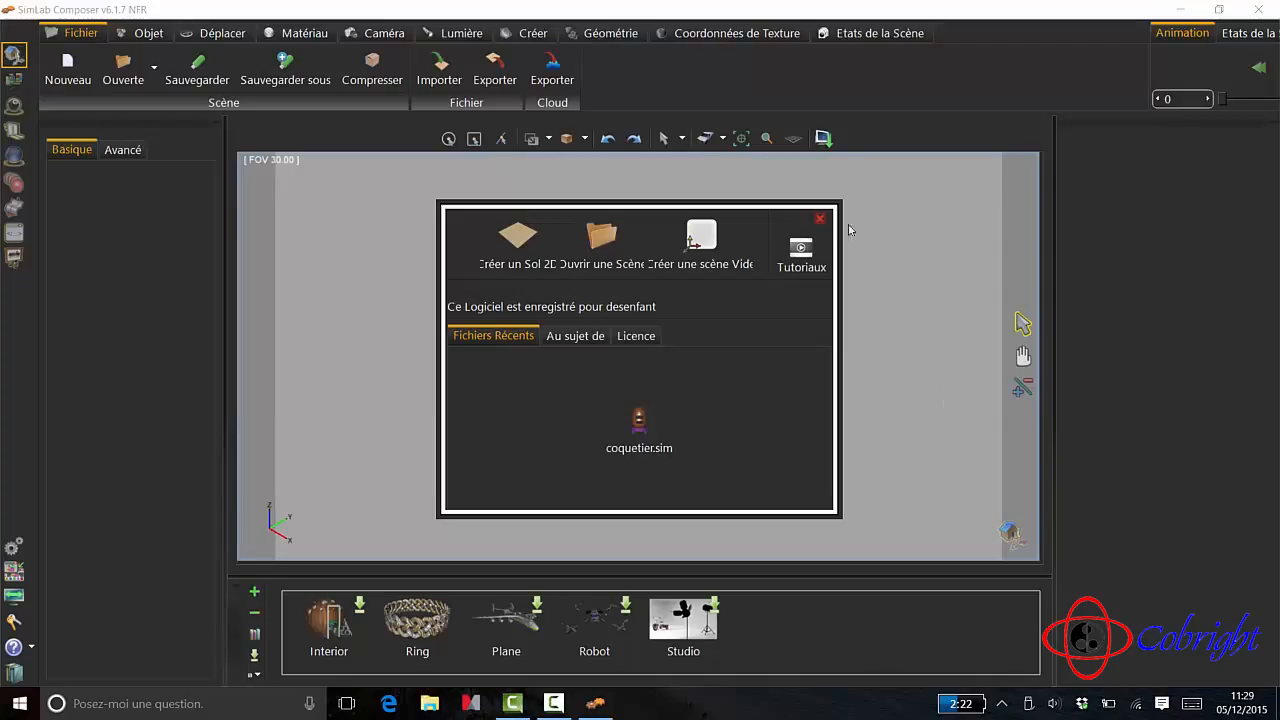
pyautogui.click(820, 218)
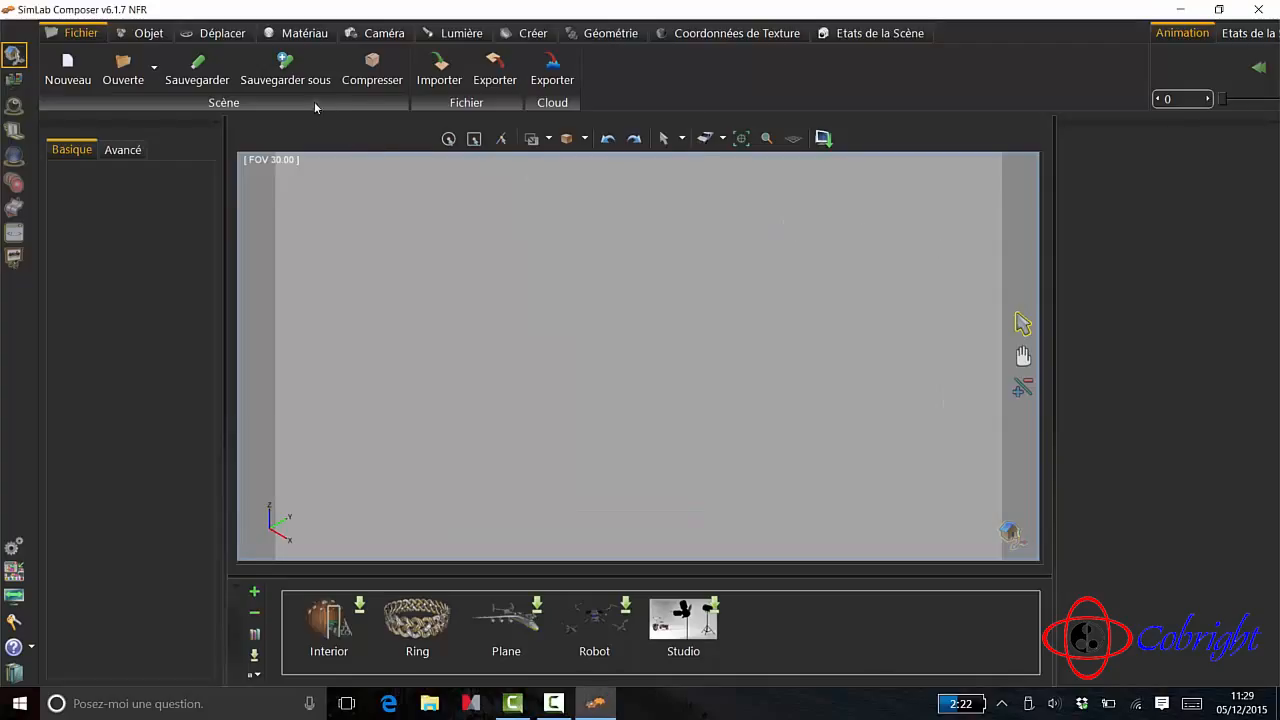
# - Import coquetier.stp from the desktop with Z as the up vector, scaled, centred and zoomed, using fine tessellation
pyautogui.click(449, 74)
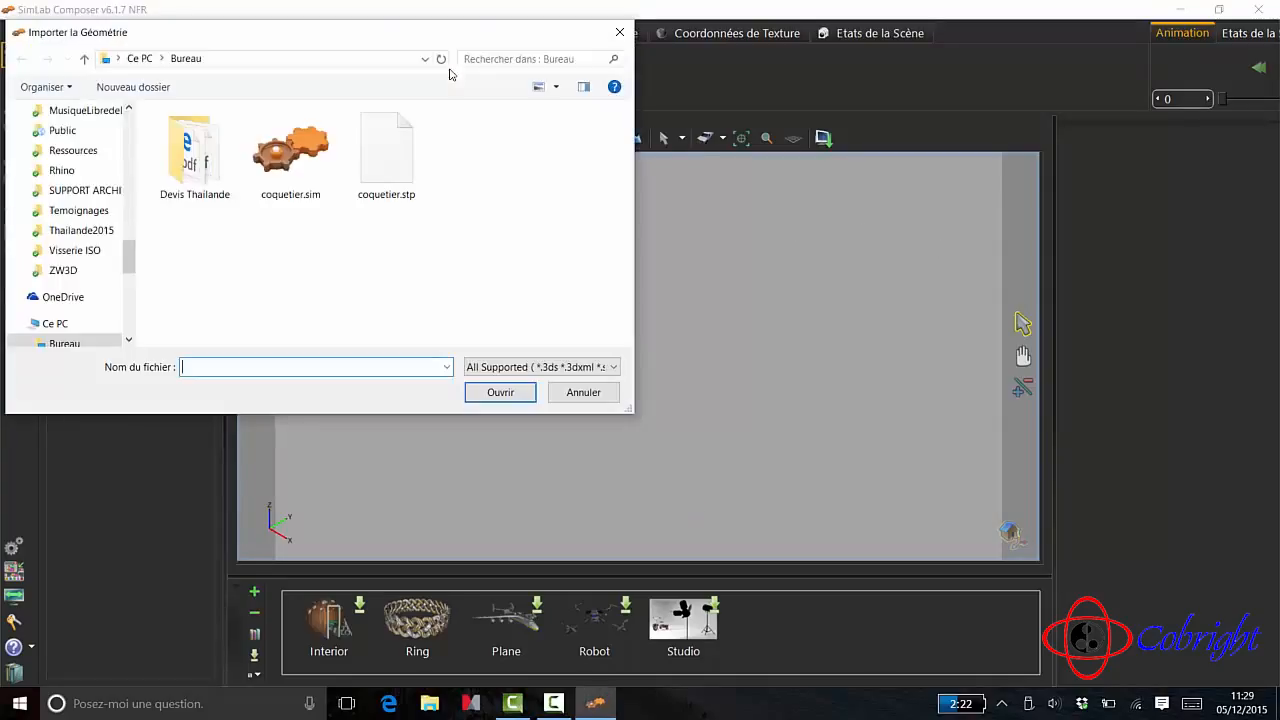
pyautogui.click(398, 165)
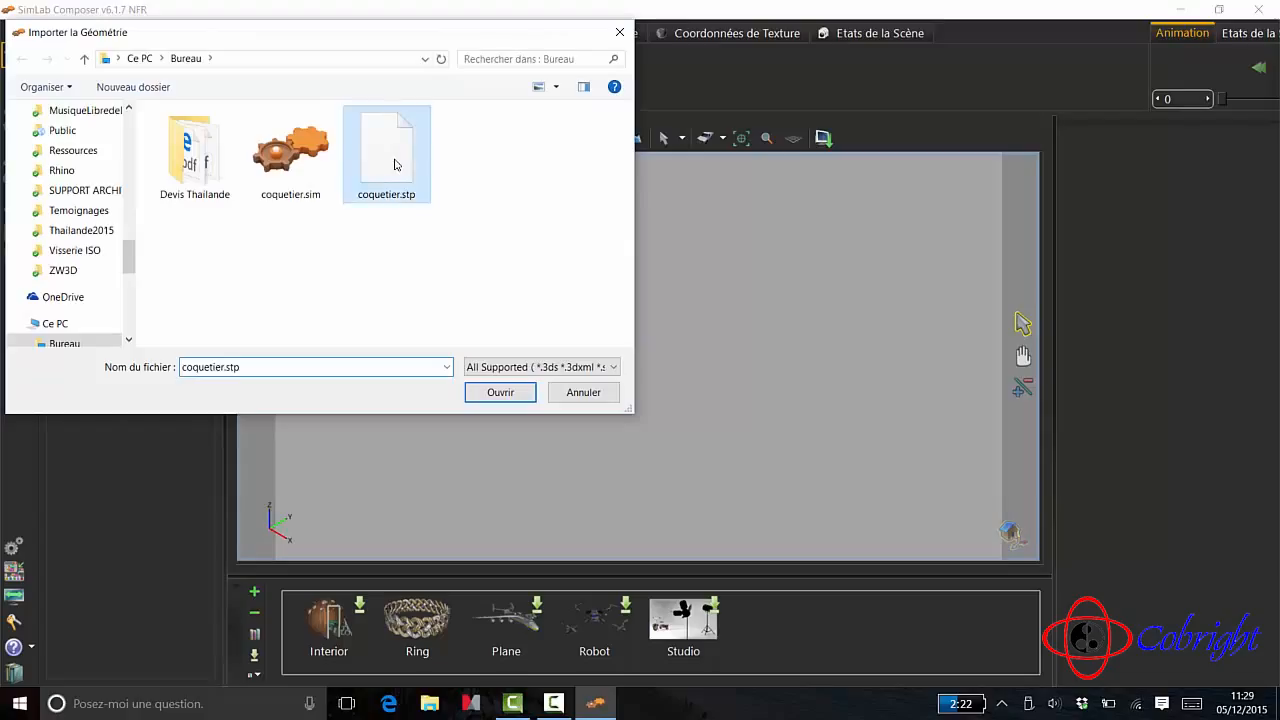
pyautogui.click(500, 392)
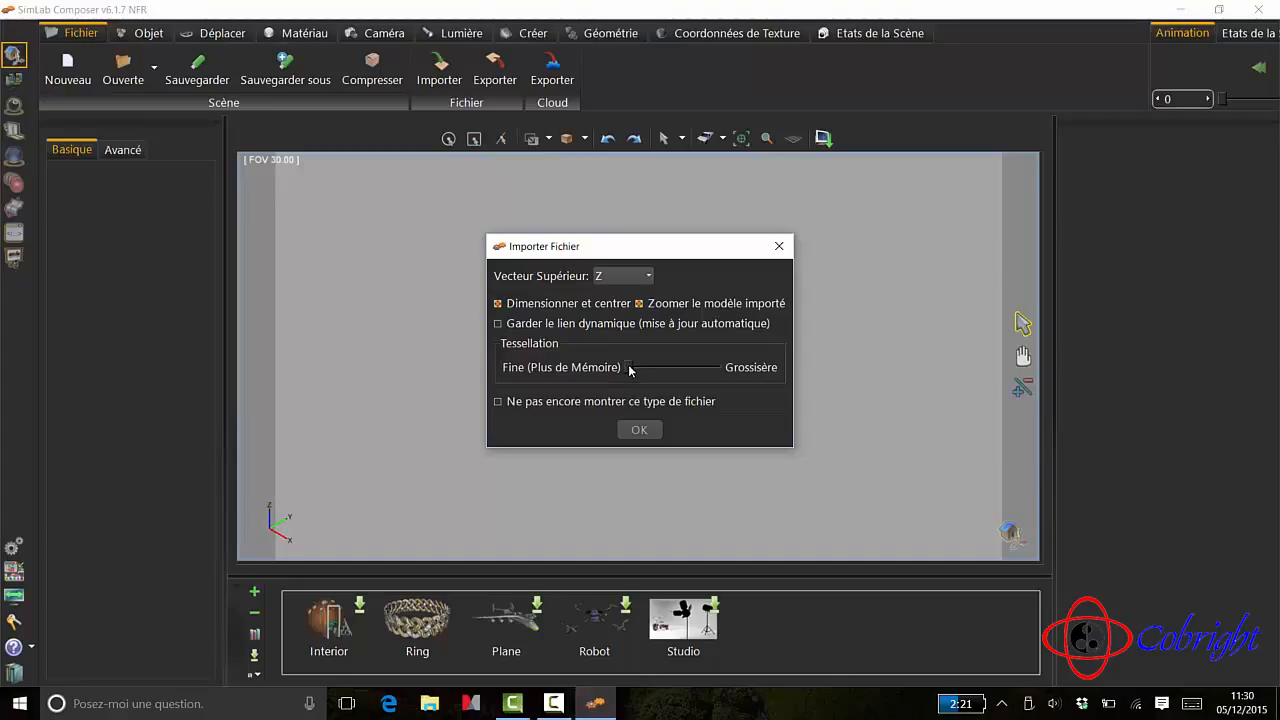
pyautogui.click(645, 438)
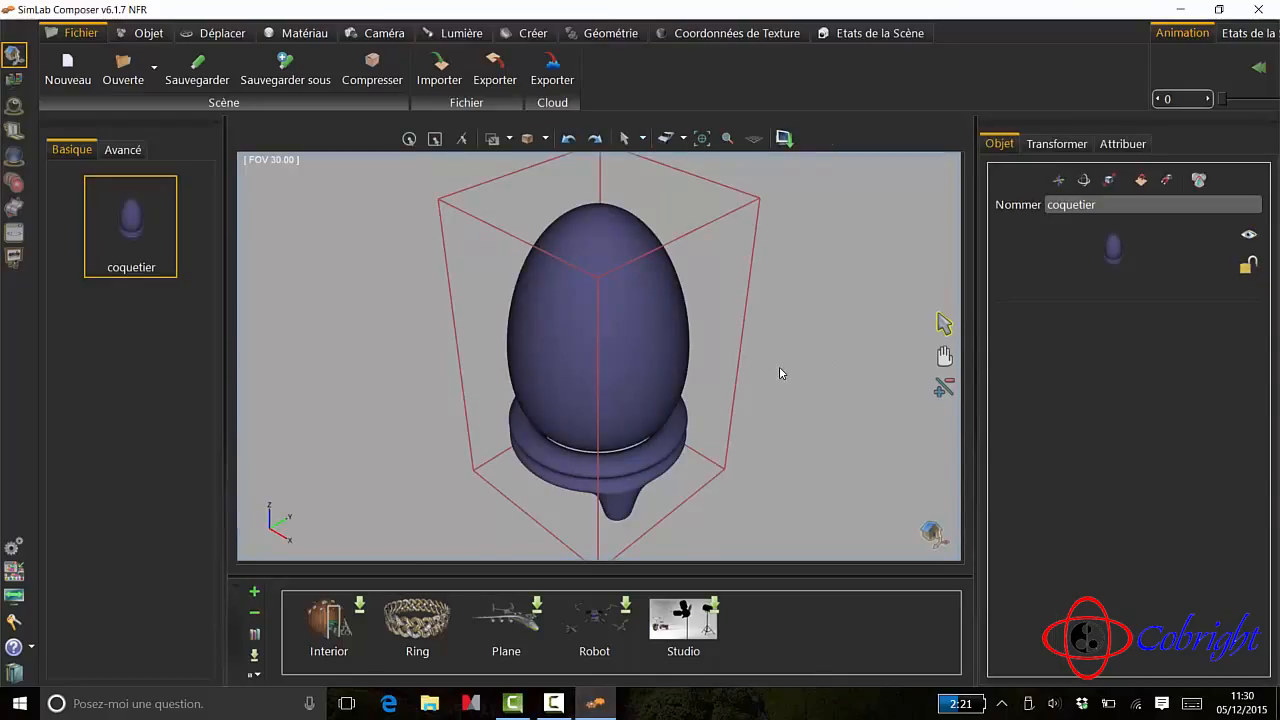
# - Examine the imported egg and its stand from several angles, ending upright in a near-frontal view showing the legs
pyautogui.moveTo(779, 366); pyautogui.dragTo(720, 320, button='middle')
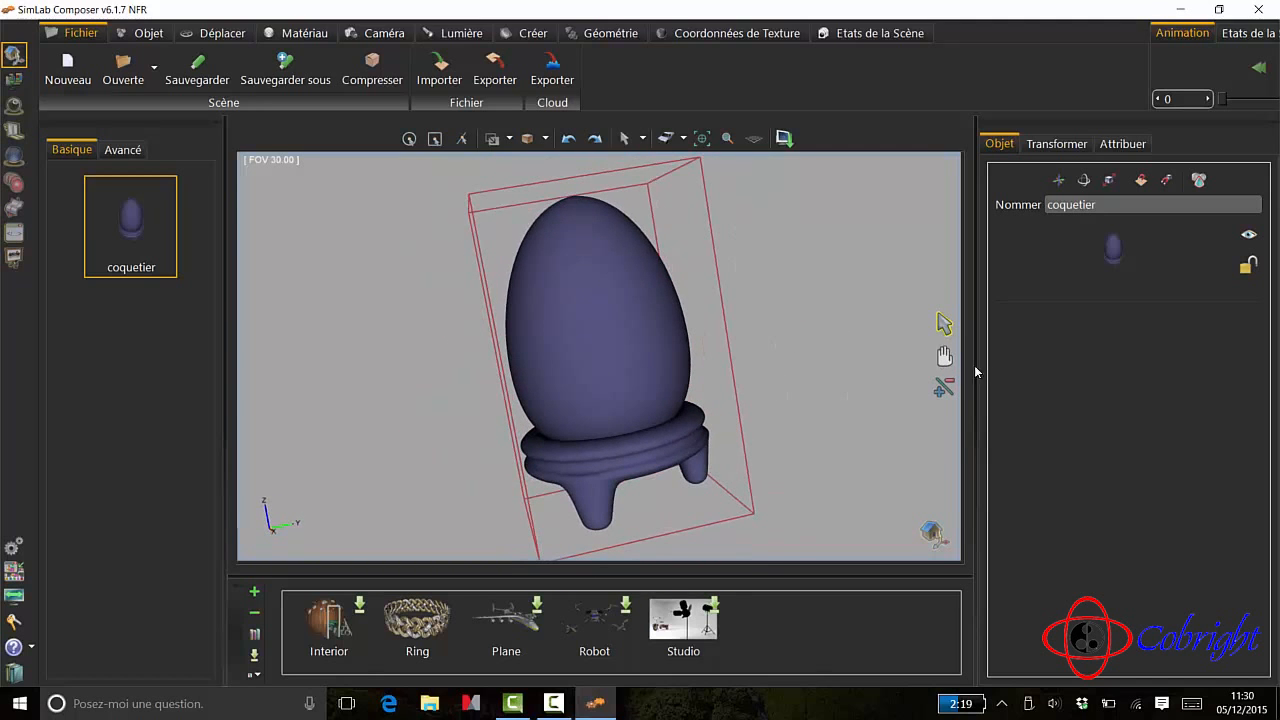
pyautogui.click(944, 356)
pyautogui.moveTo(823, 348); pyautogui.dragTo(874, 343)
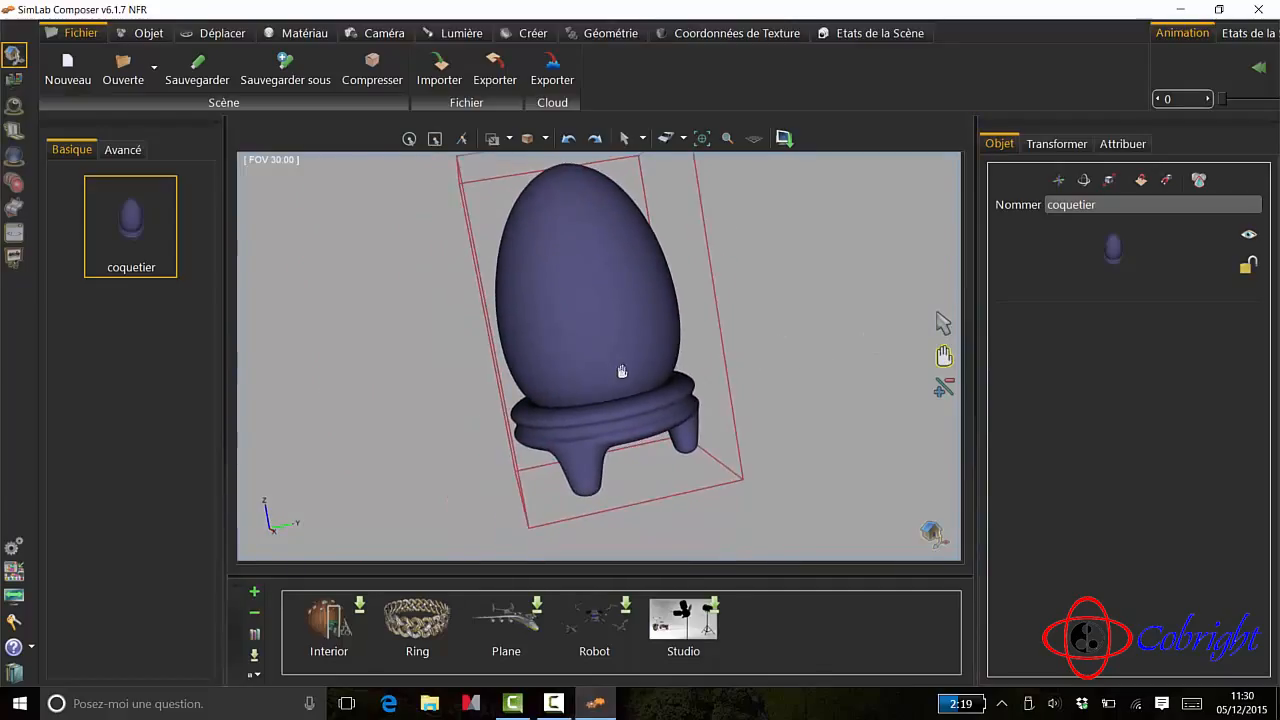
pyautogui.scroll(-2, 619, 370)
pyautogui.scroll(1, 616, 368)
pyautogui.click(944, 323)
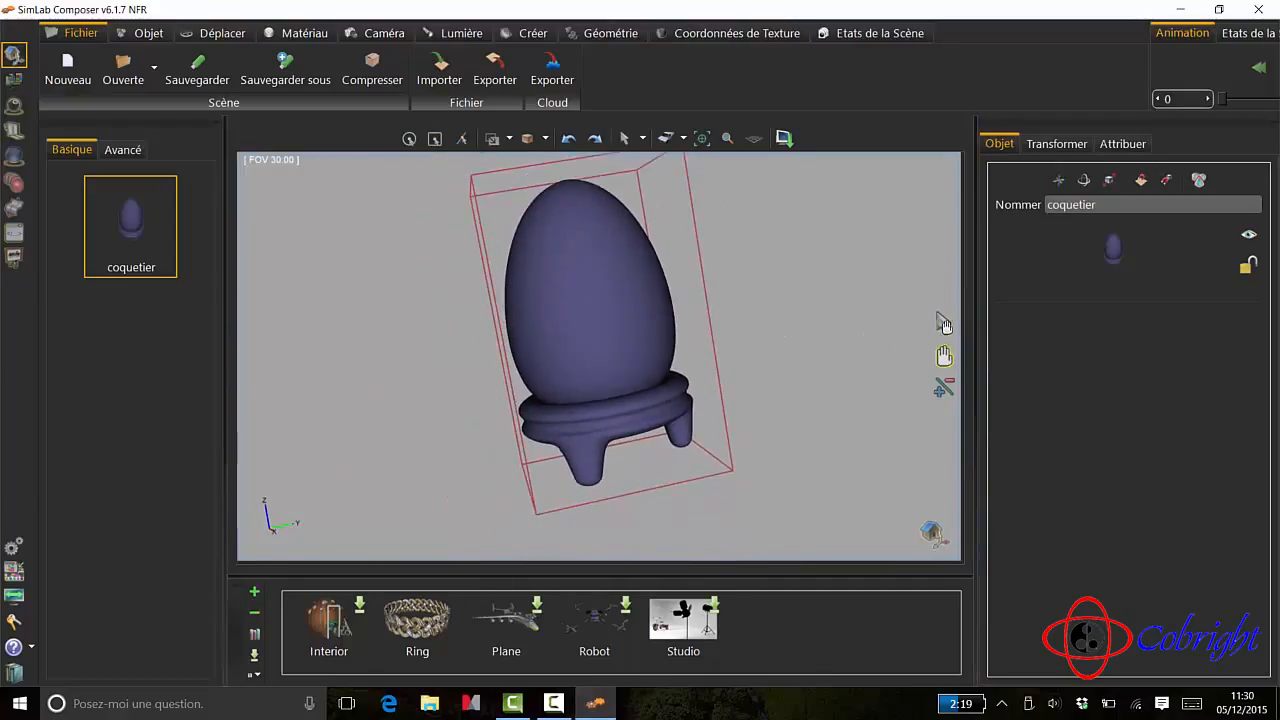
pyautogui.moveTo(814, 349); pyautogui.dragTo(855, 371, button='middle')
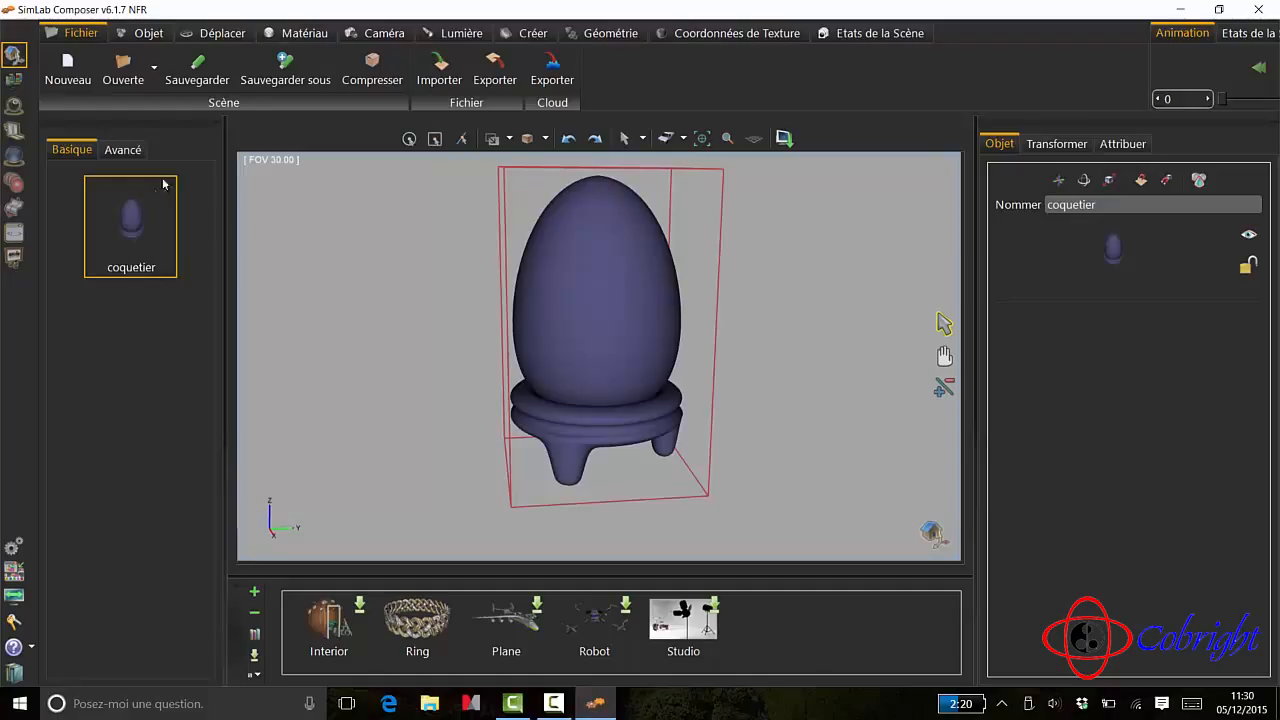
# - Expand the coquetier assembly in the advanced scene tree and highlight its two sub-assemblies in turn to identify the parts
pyautogui.click(123, 151)
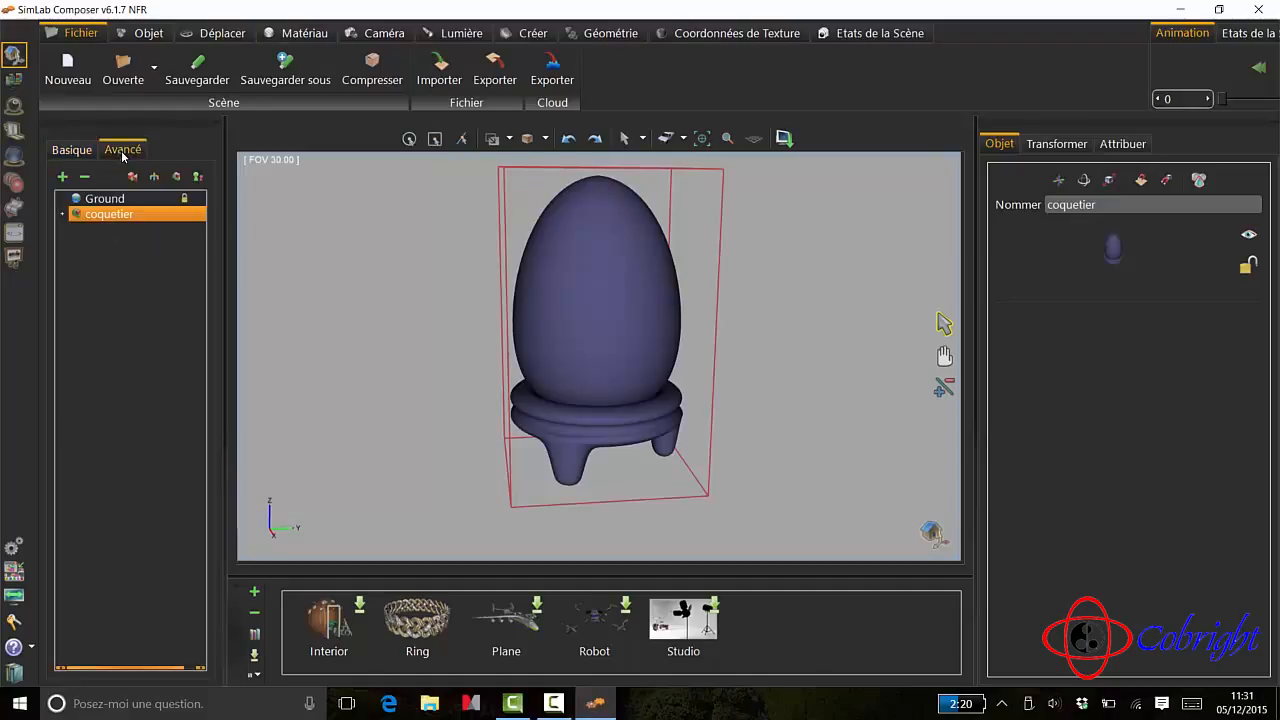
pyautogui.click(62, 216)
pyautogui.click(76, 229)
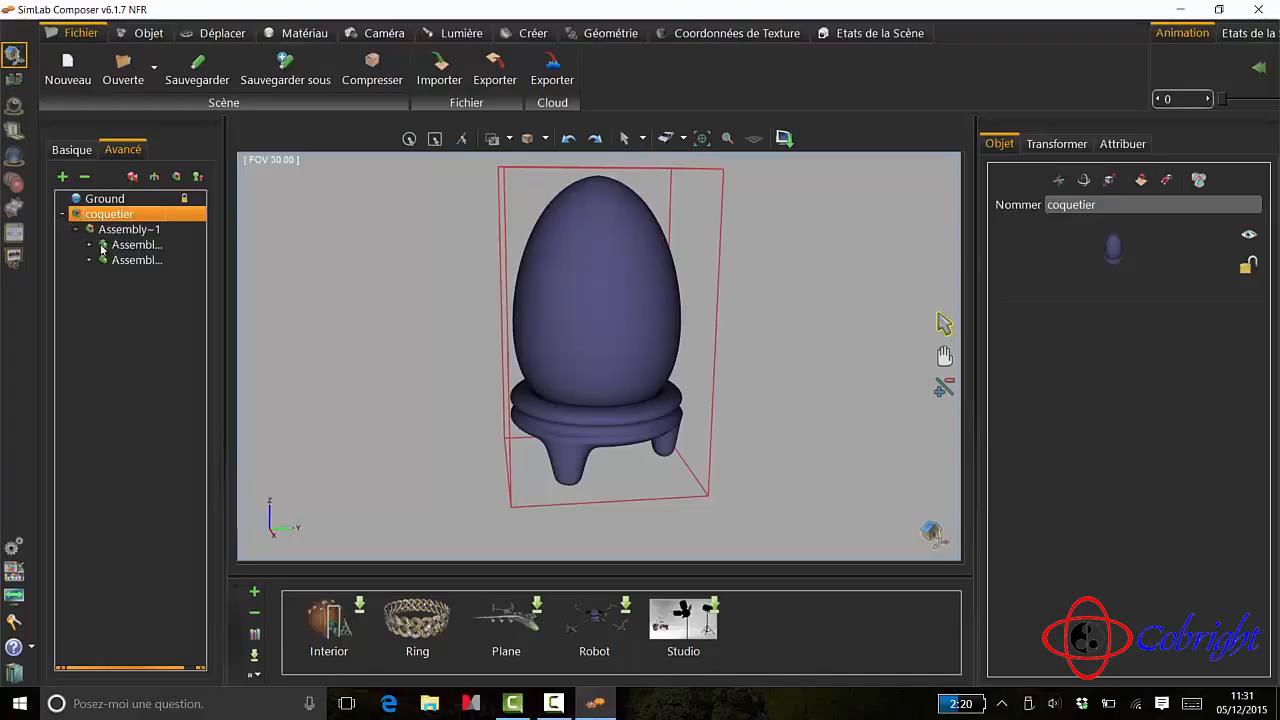
pyautogui.click(118, 246)
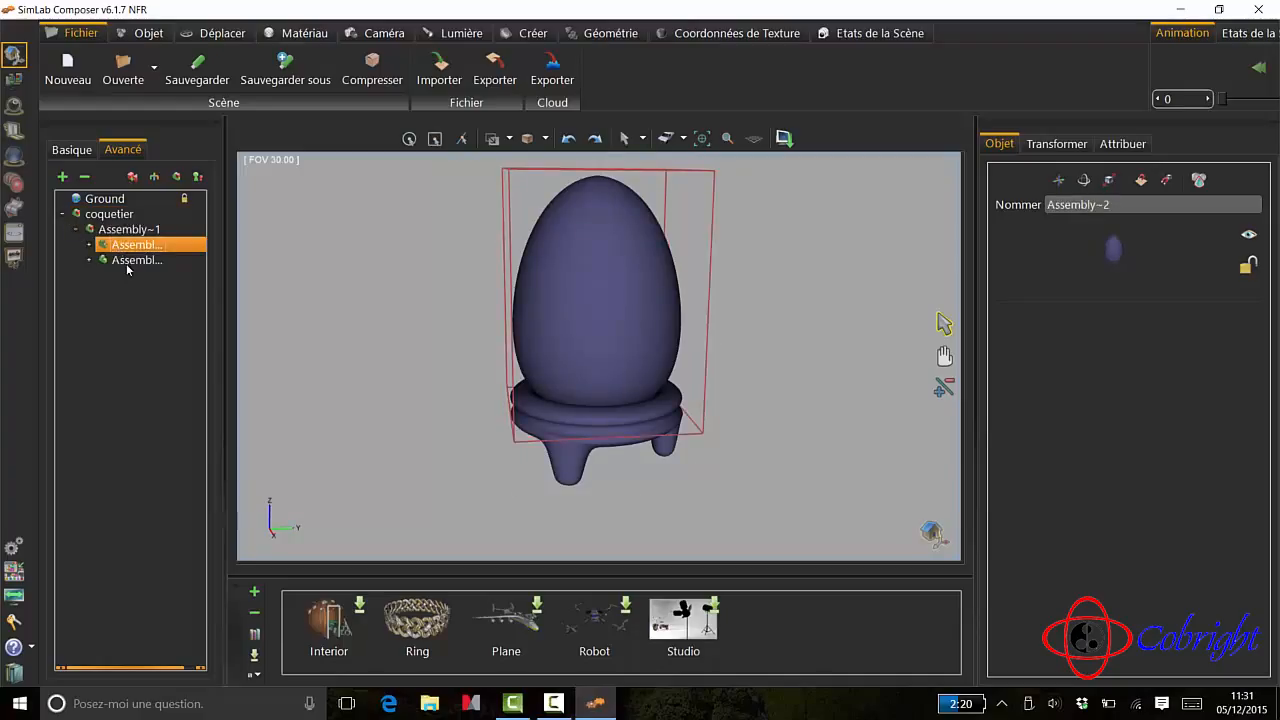
pyautogui.click(130, 260)
pyautogui.click(130, 246)
pyautogui.click(132, 260)
pyautogui.click(131, 246)
pyautogui.click(133, 261)
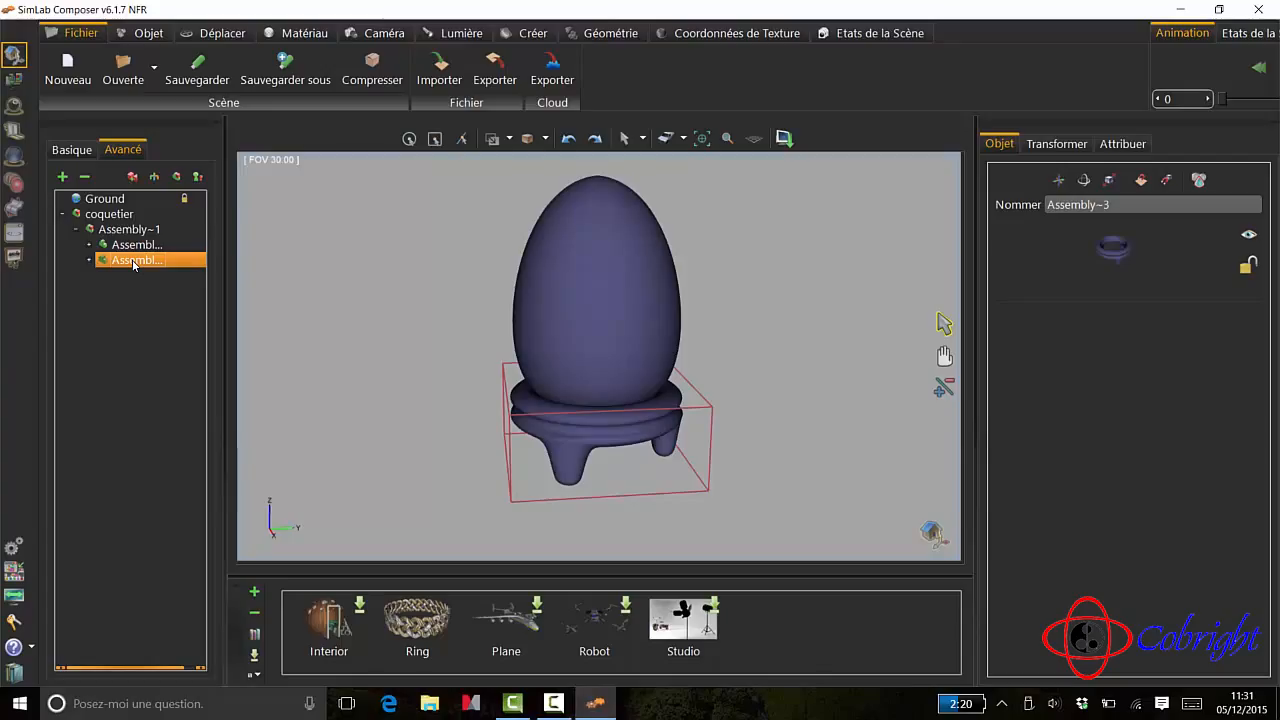
# - Switch to the rendering workspace and start a real-time render of the egg and stand
pyautogui.click(14, 105)
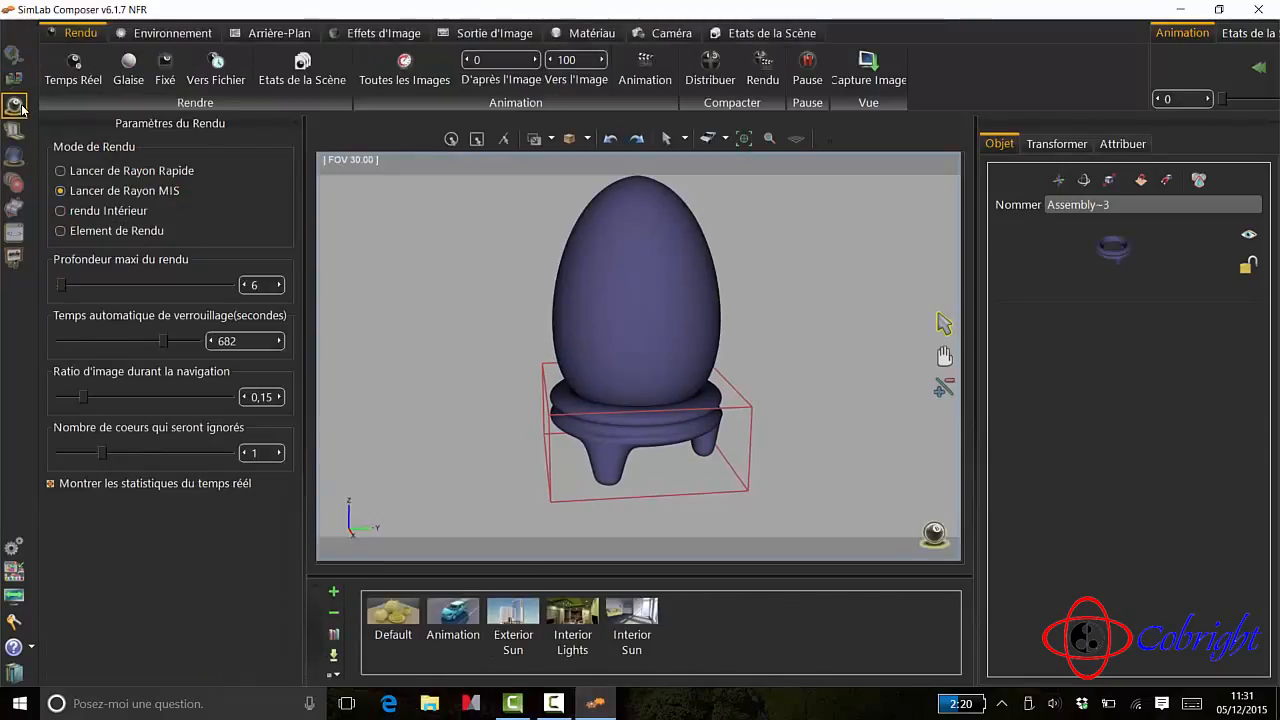
pyautogui.click(76, 66)
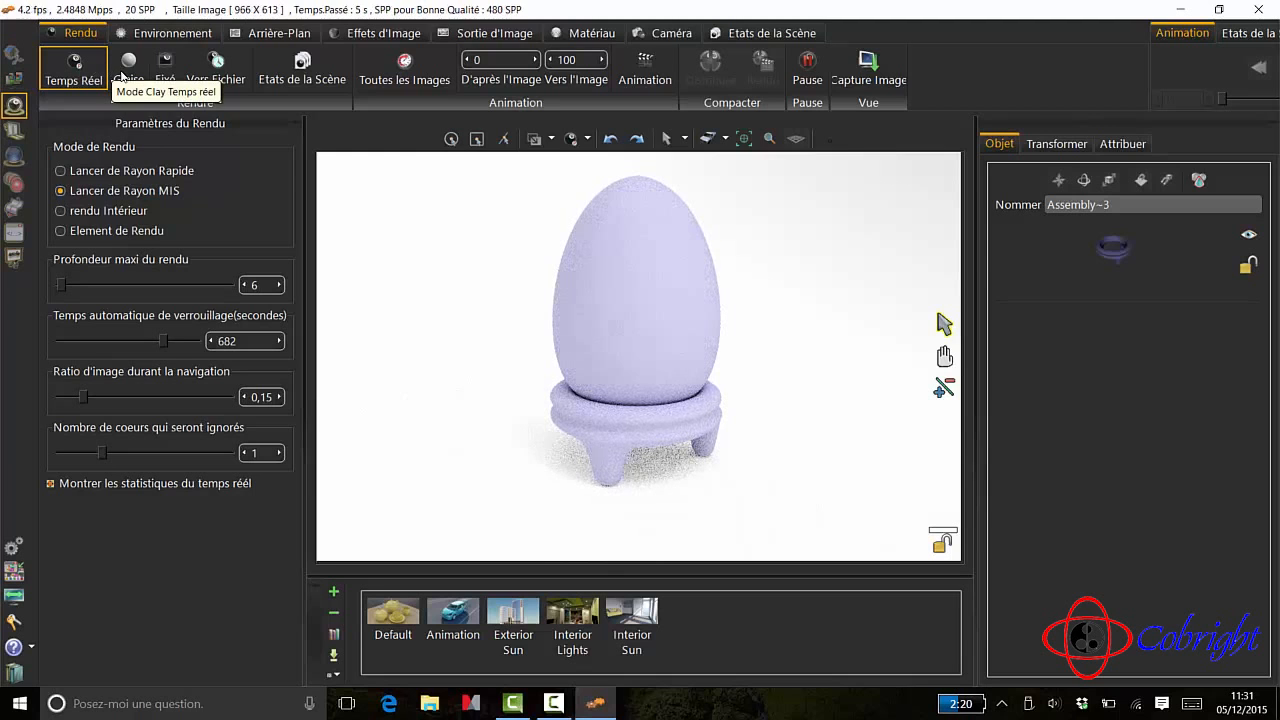
pyautogui.scroll(3, 501, 177)
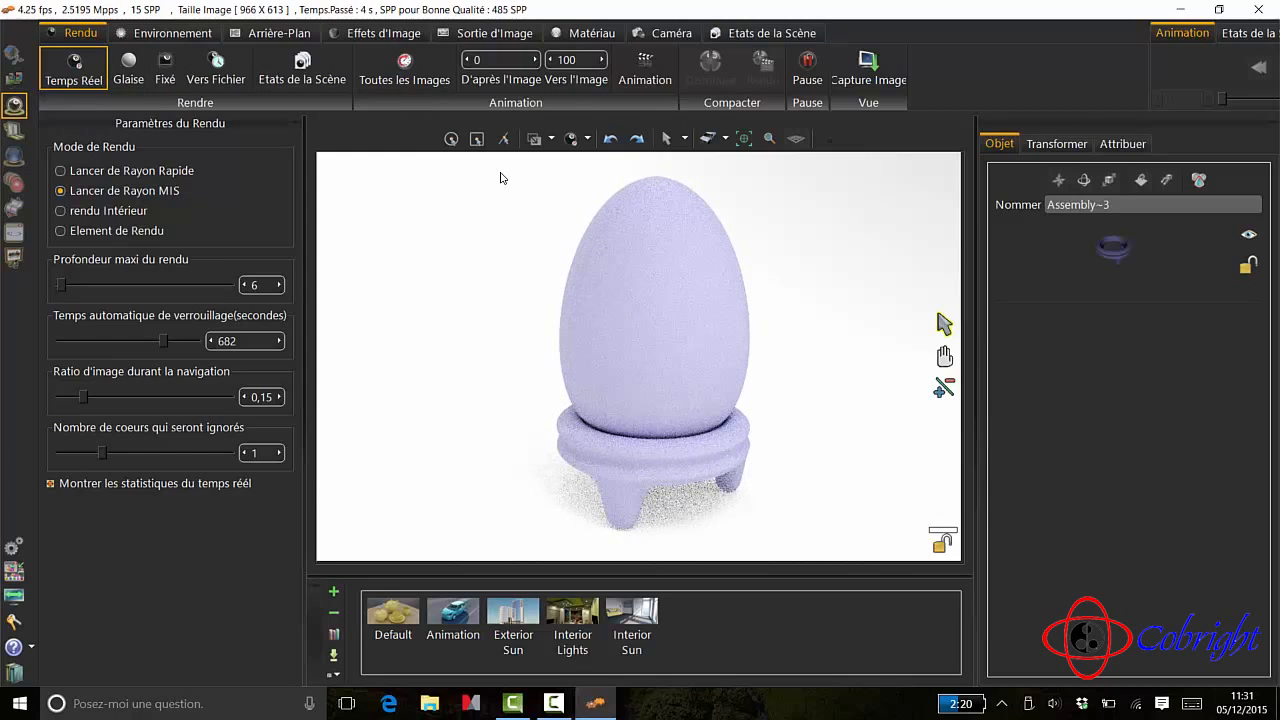
# - Apply the cream Porcelain material from the Composer library's Ceramic category to the egg
pyautogui.click(580, 35)
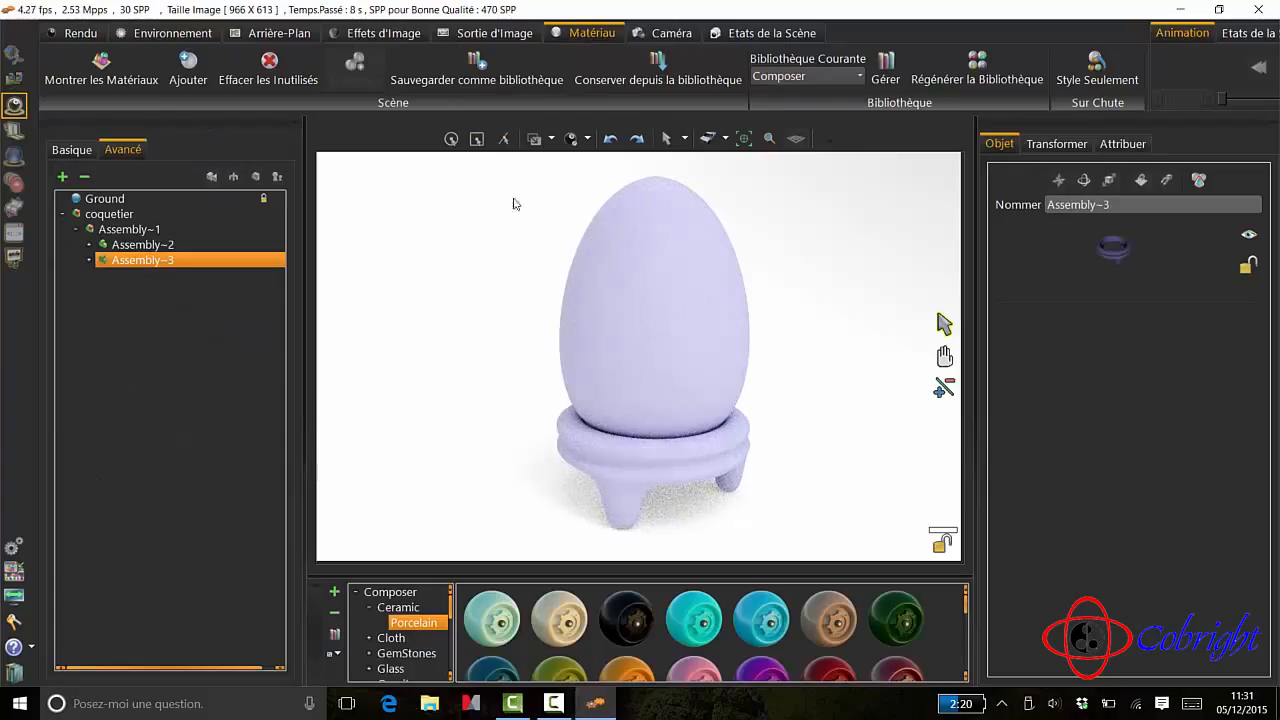
pyautogui.scroll(-5, 420, 648)
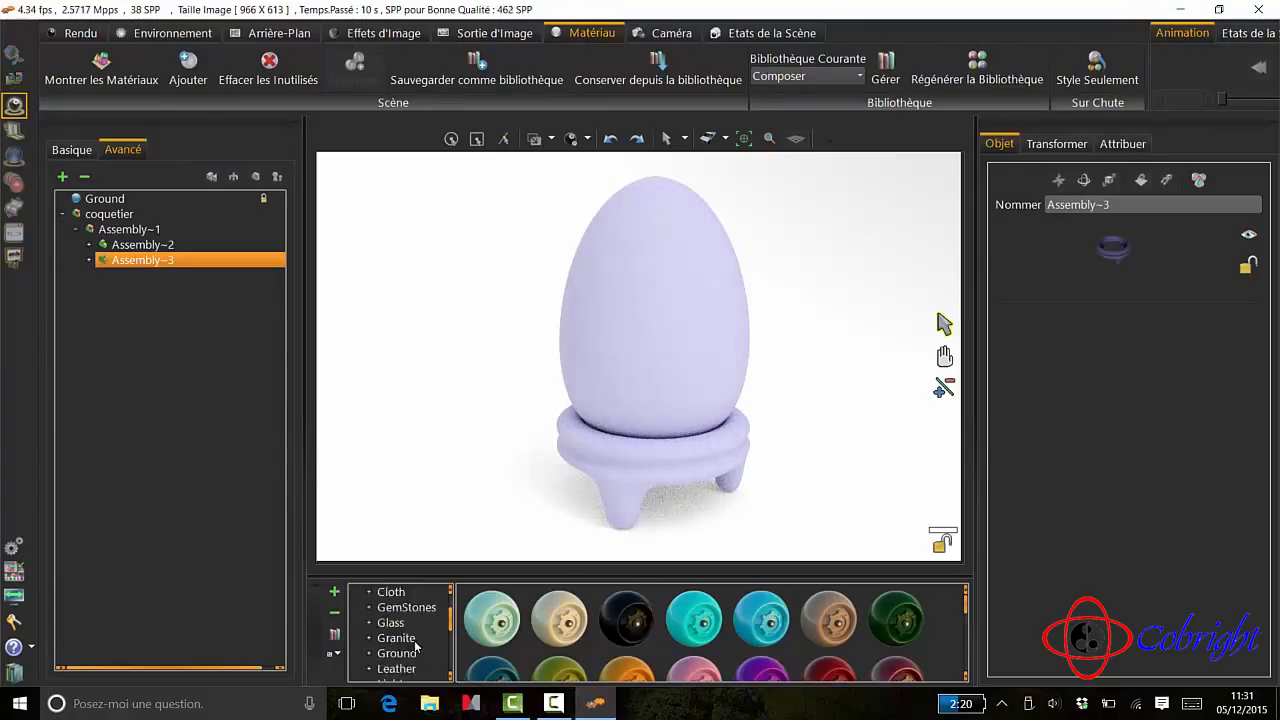
pyautogui.scroll(5, 416, 643)
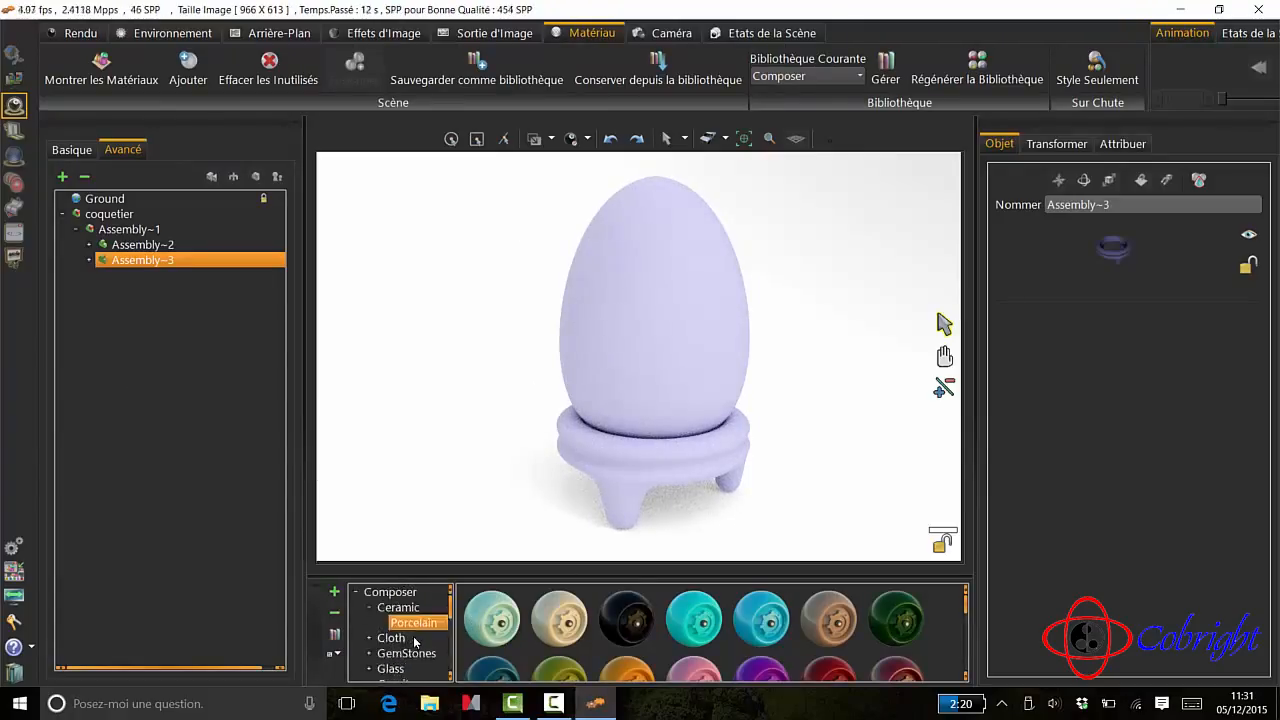
pyautogui.scroll(-3, 416, 643)
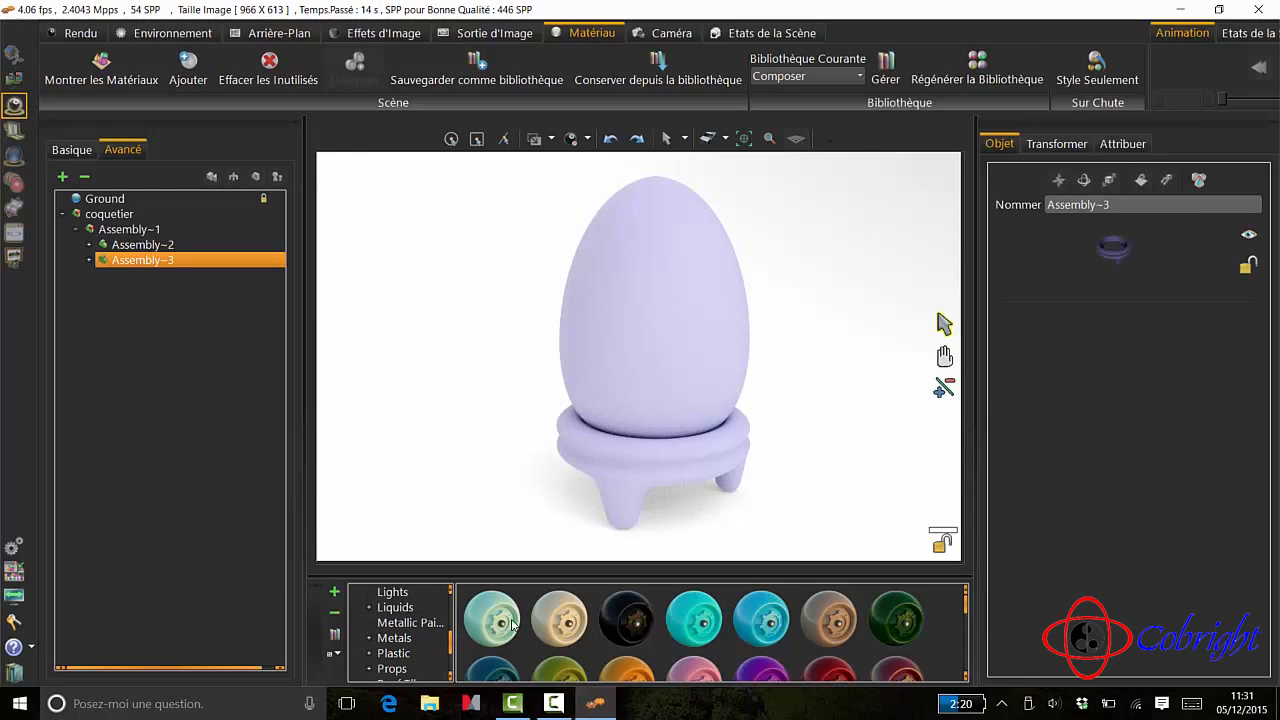
pyautogui.moveTo(558, 600); pyautogui.dragTo(615, 309)
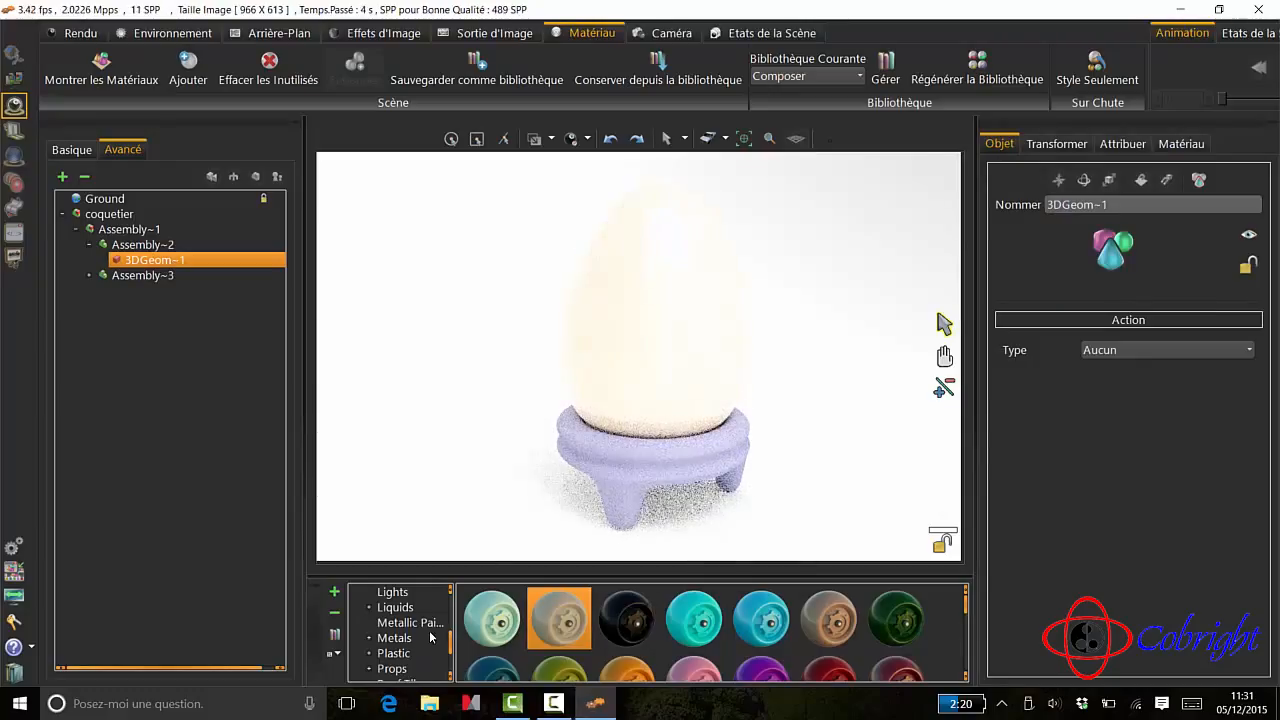
# - Apply the dark red-brown metallic paint with gold flakes from the material library's Metallic Paint category to the stand
pyautogui.scroll(-3, 430, 637)
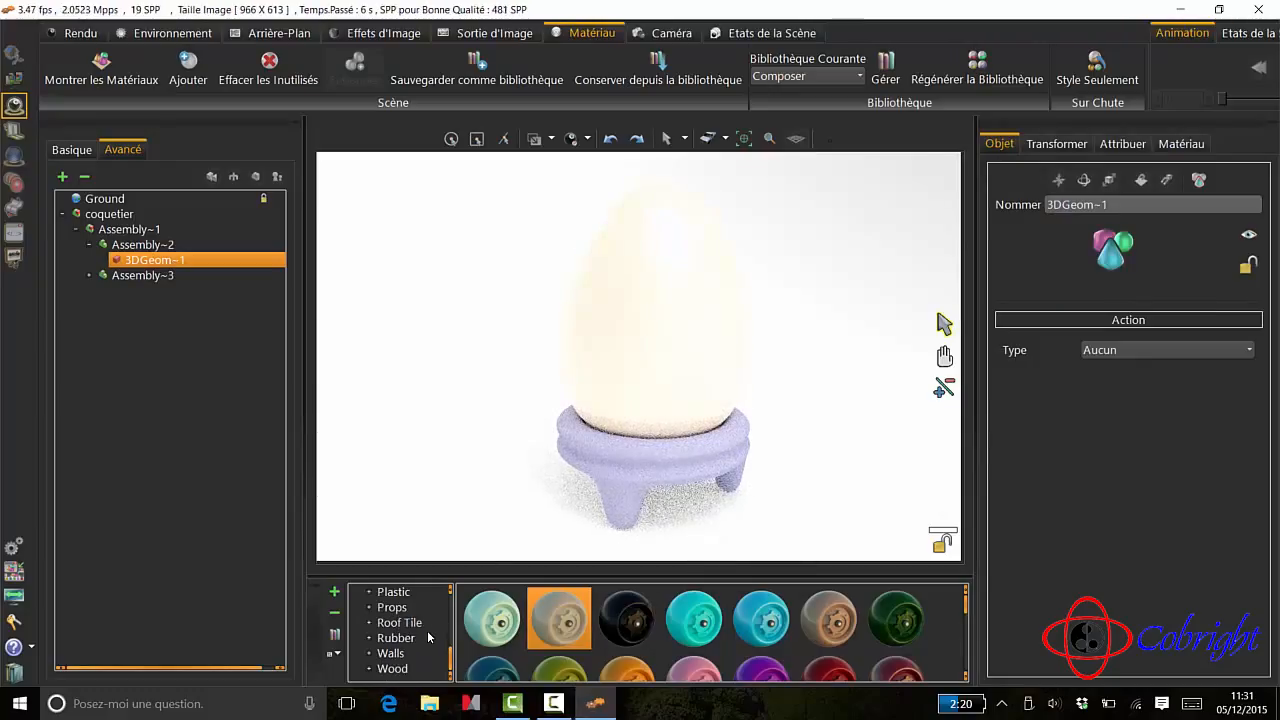
pyautogui.scroll(3, 430, 637)
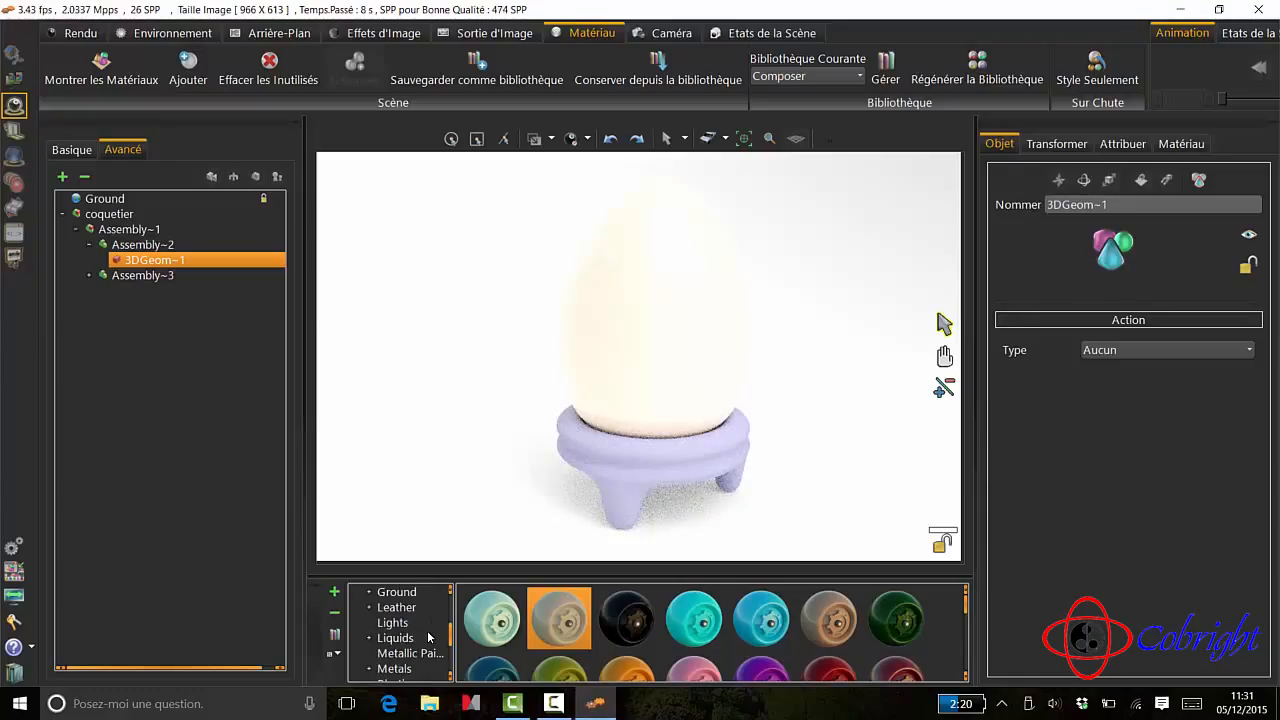
pyautogui.click(395, 654)
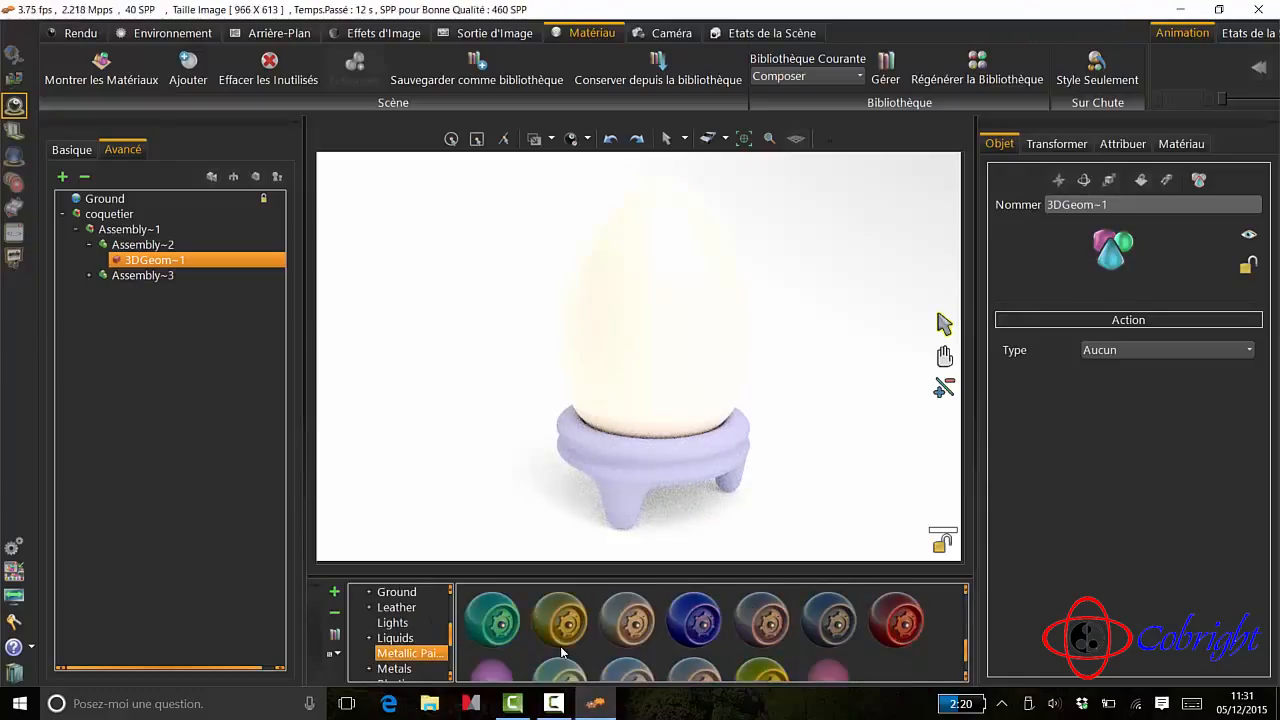
pyautogui.scroll(-1, 561, 652)
pyautogui.scroll(-2, 561, 652)
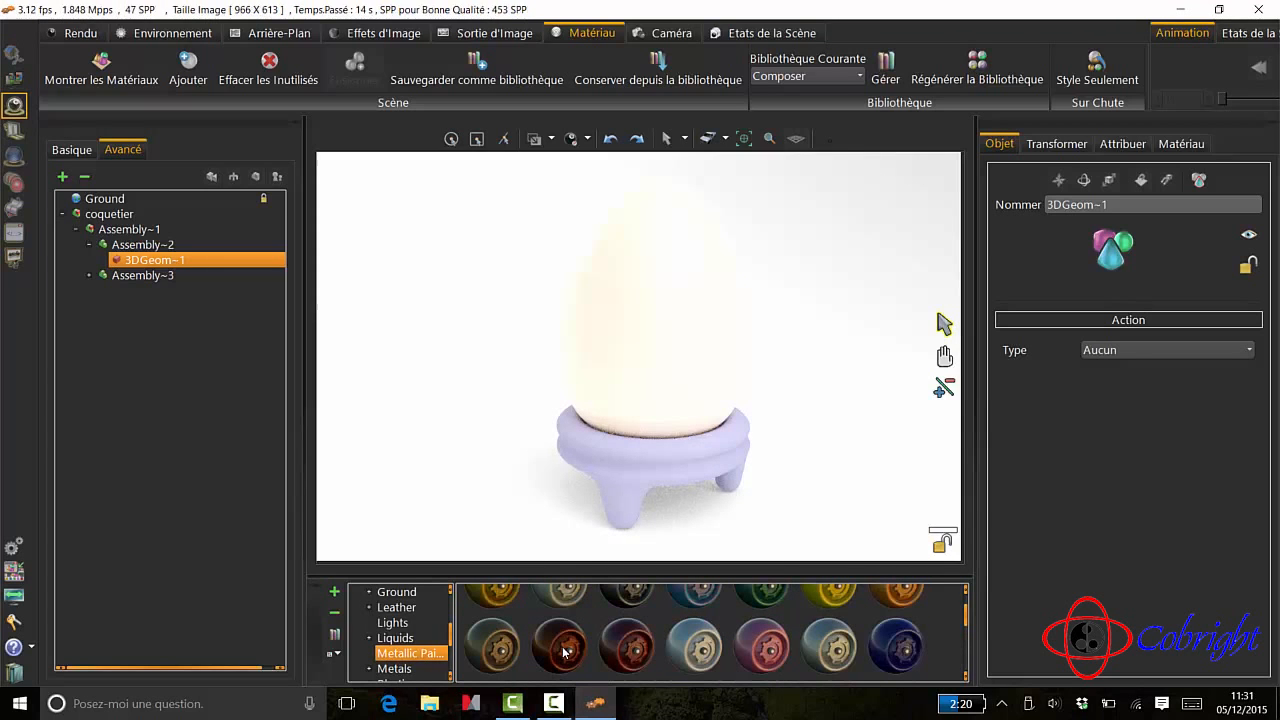
pyautogui.moveTo(565, 652); pyautogui.dragTo(652, 480)
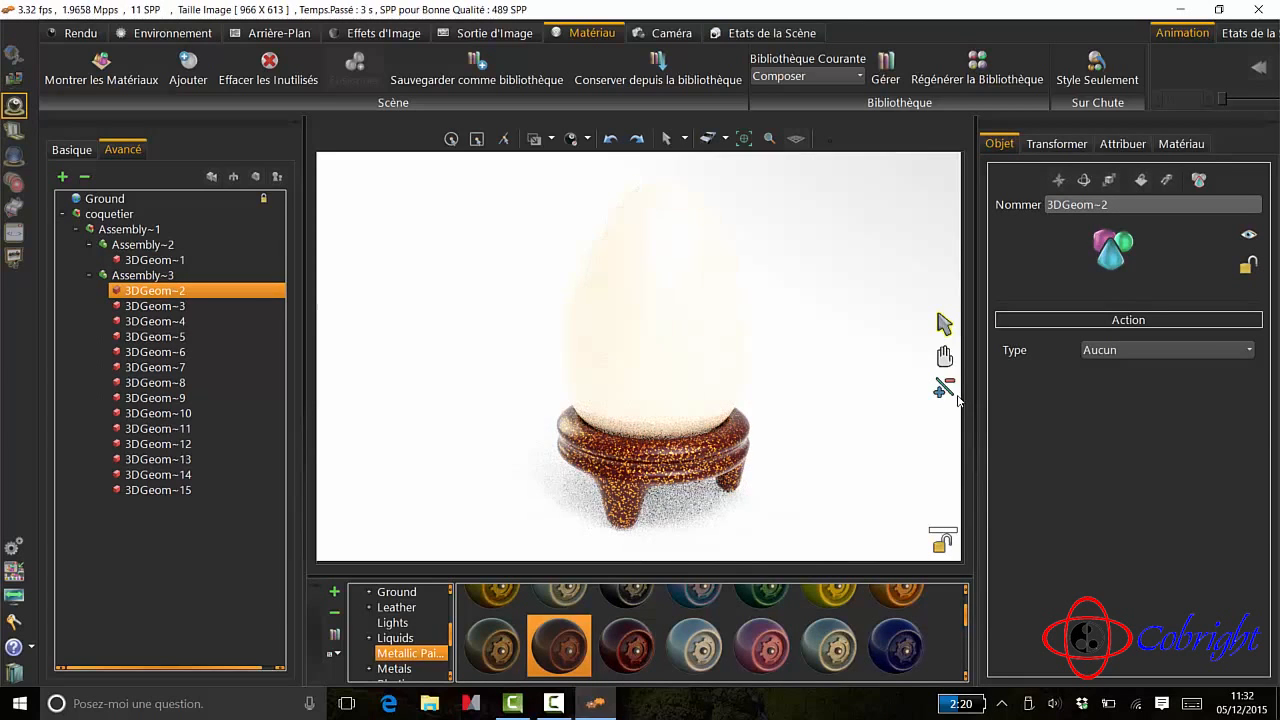
# - Reduce the HDR environment brightness to 2.90 and return the egg and stand to a near-frontal view
pyautogui.click(182, 36)
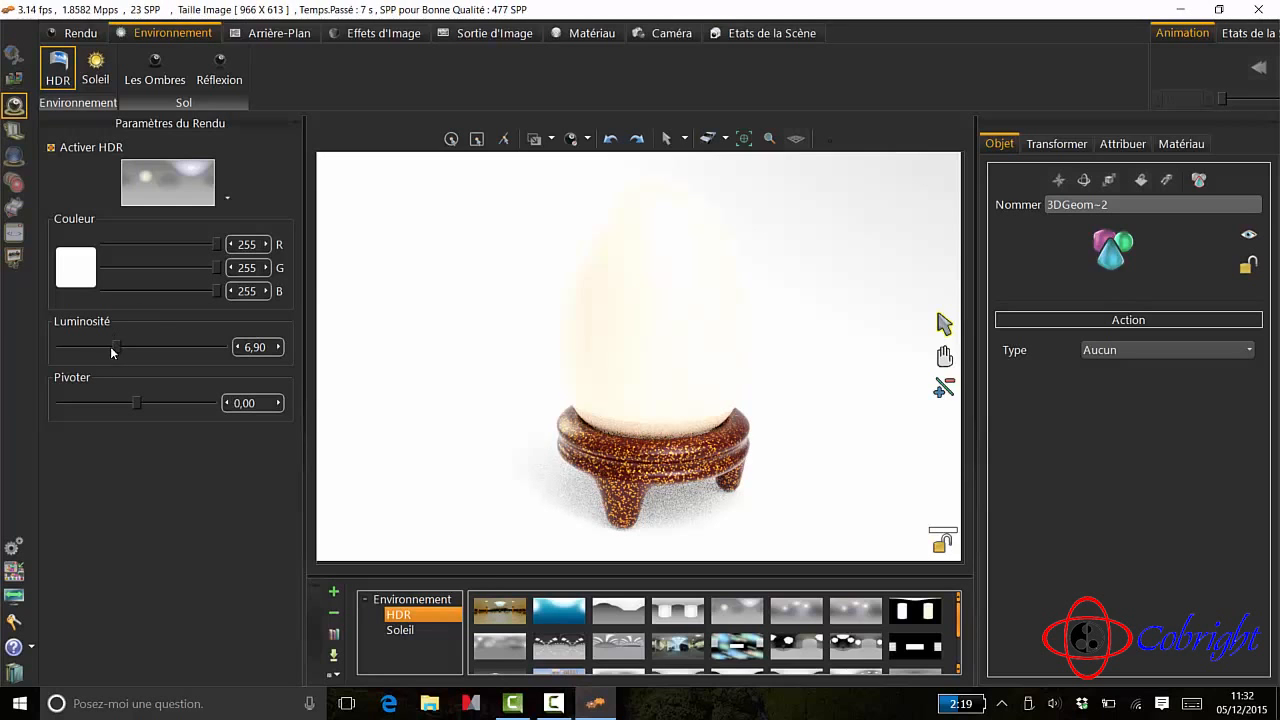
pyautogui.moveTo(114, 348); pyautogui.dragTo(83, 352)
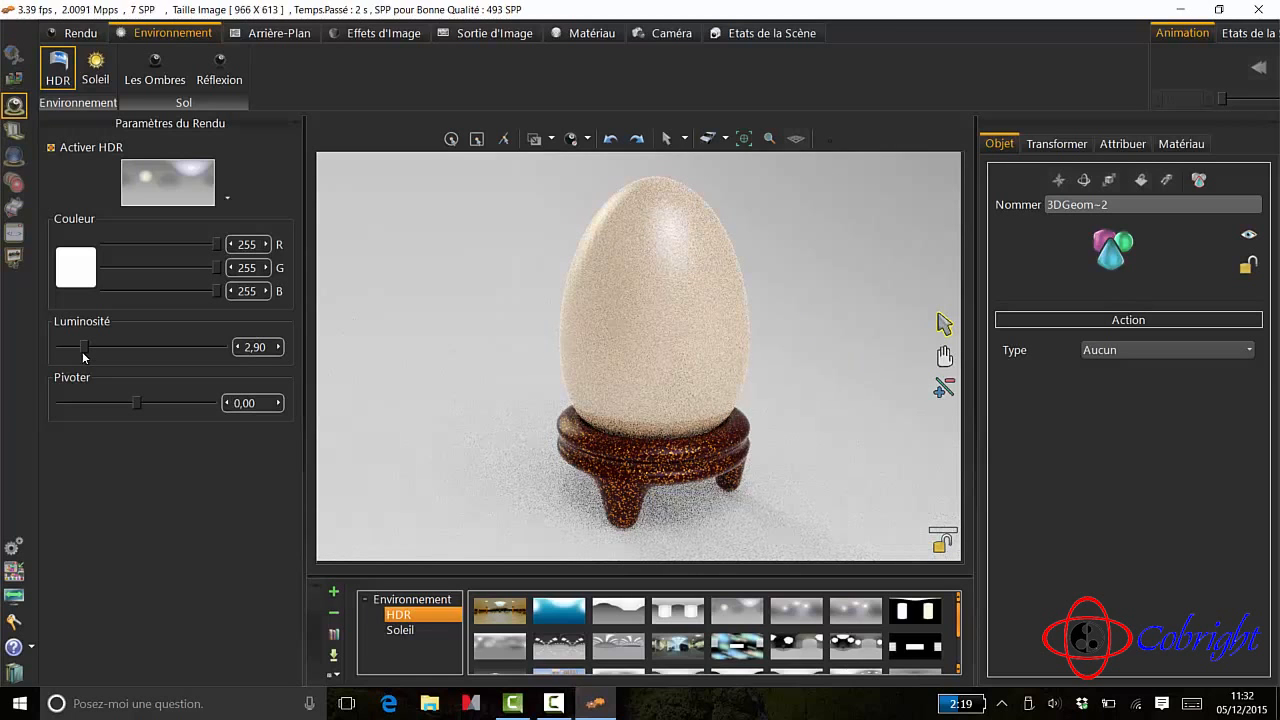
pyautogui.moveTo(763, 537); pyautogui.dragTo(731, 540, button='middle')
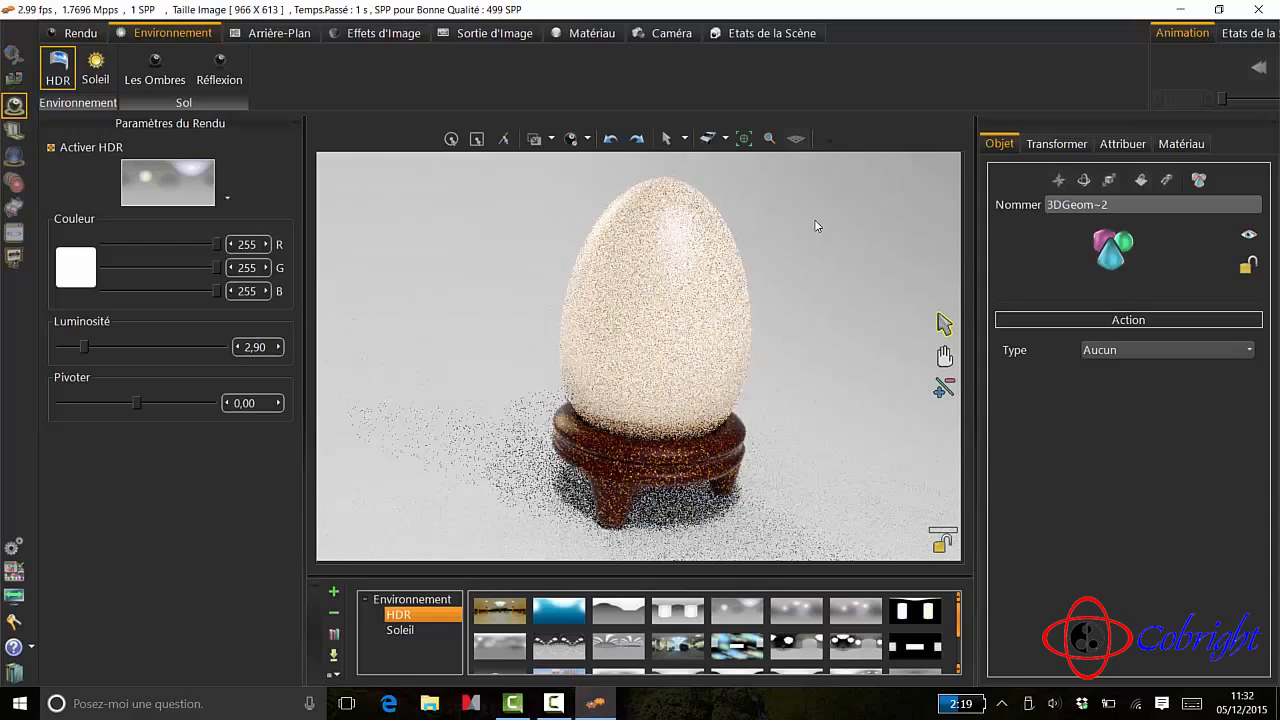
pyautogui.moveTo(513, 243); pyautogui.dragTo(513, 229, button='middle')
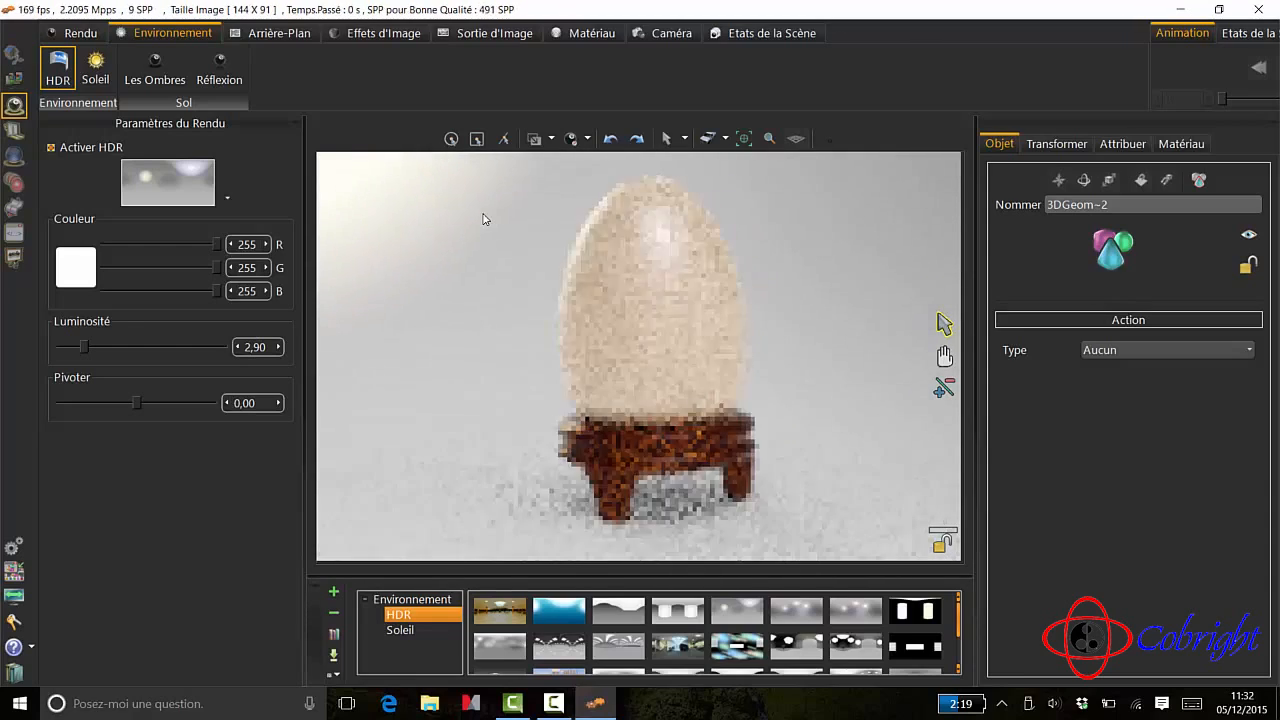
pyautogui.moveTo(501, 372); pyautogui.dragTo(463, 436, button='middle')
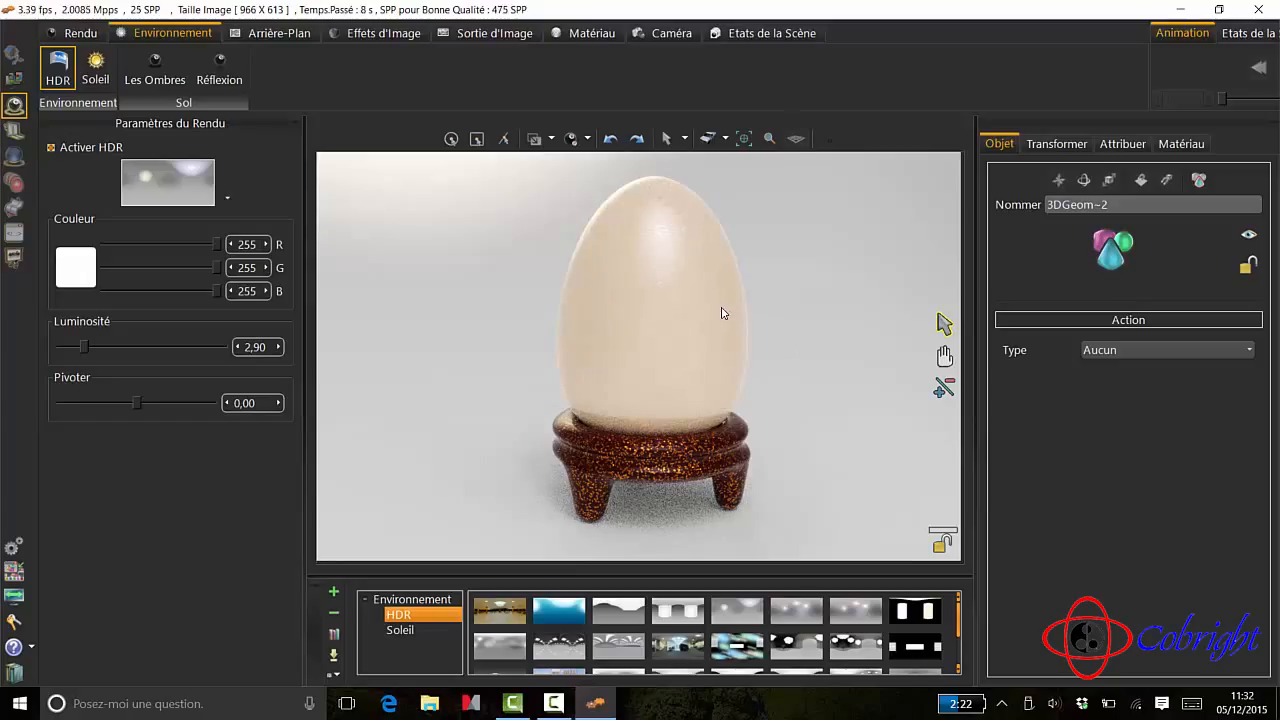
# - Expand the physical properties of the egg's material and set its reflection Eta to 1.70
pyautogui.click(1076, 146)
pyautogui.click(1108, 144)
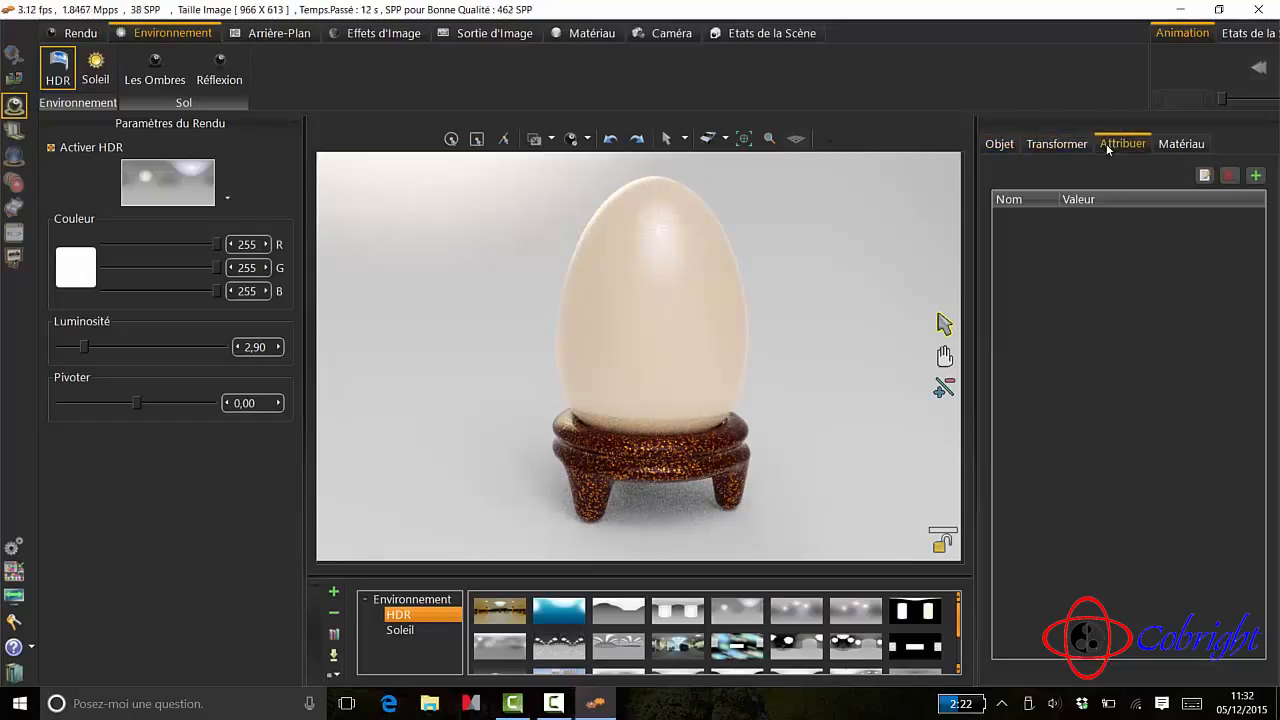
pyautogui.click(1172, 146)
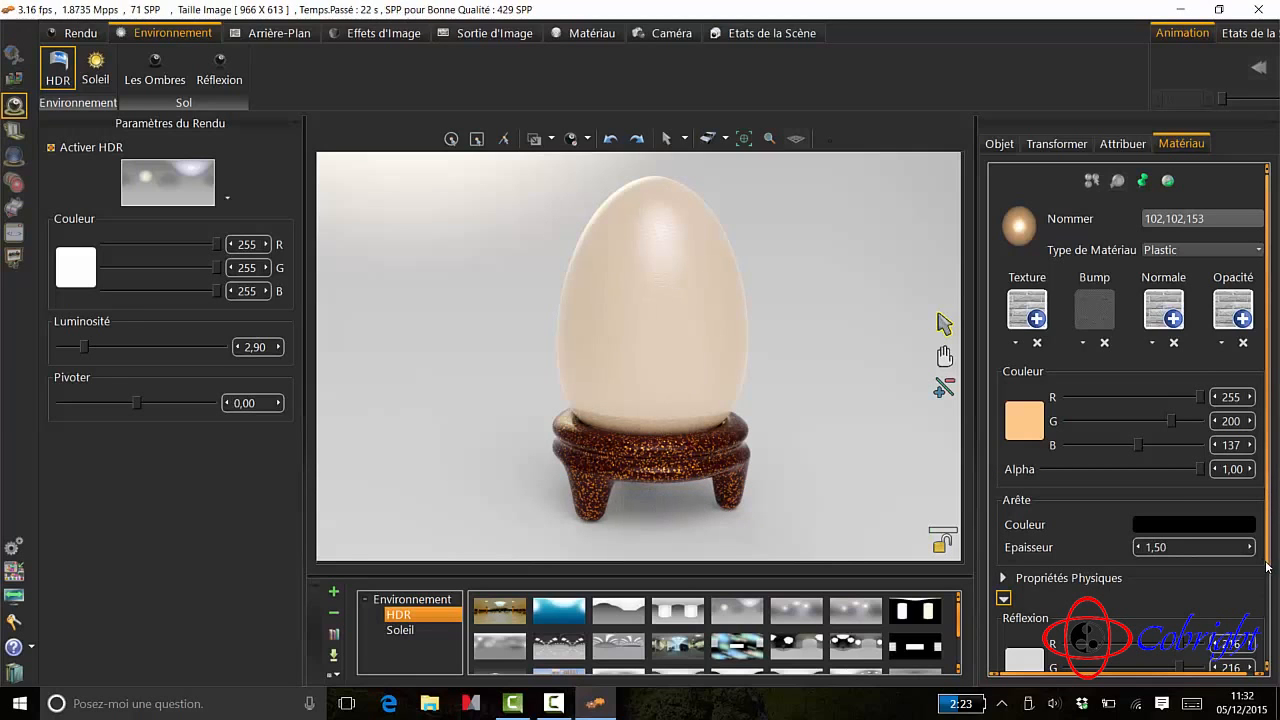
pyautogui.moveTo(1267, 567); pyautogui.dragTo(1270, 677)
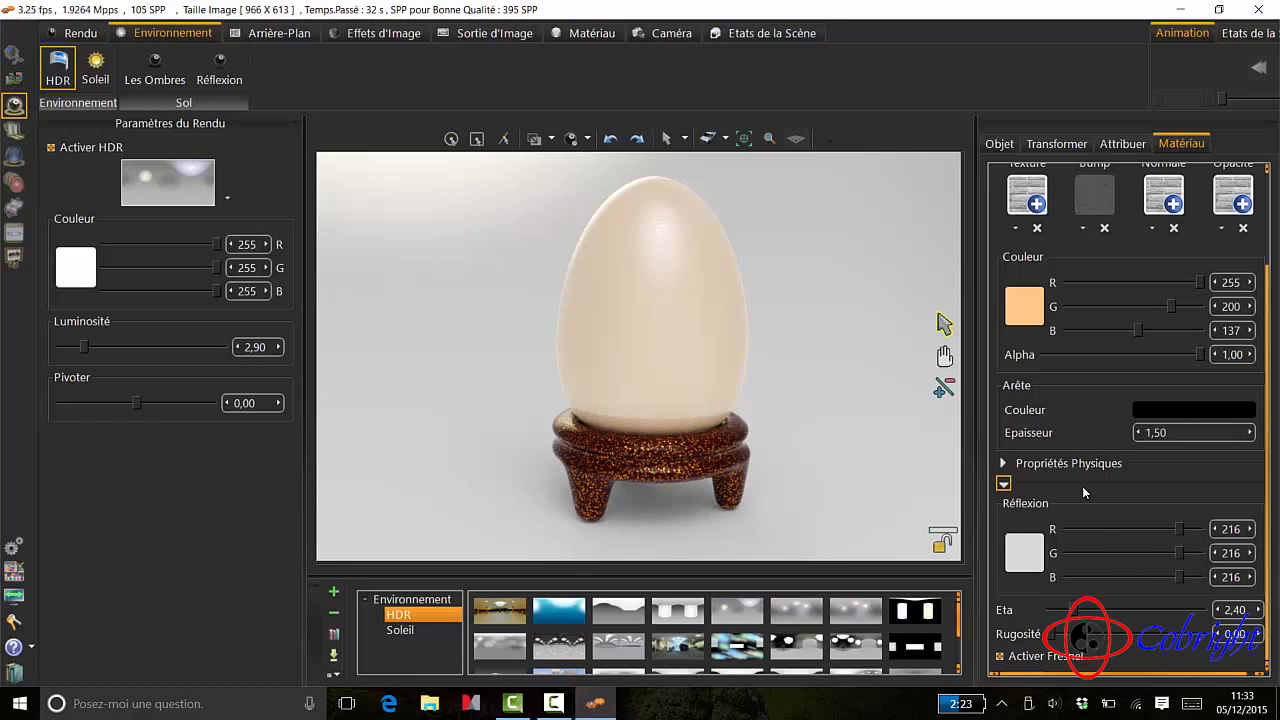
pyautogui.click(1019, 467)
pyautogui.scroll(-2, 1059, 489)
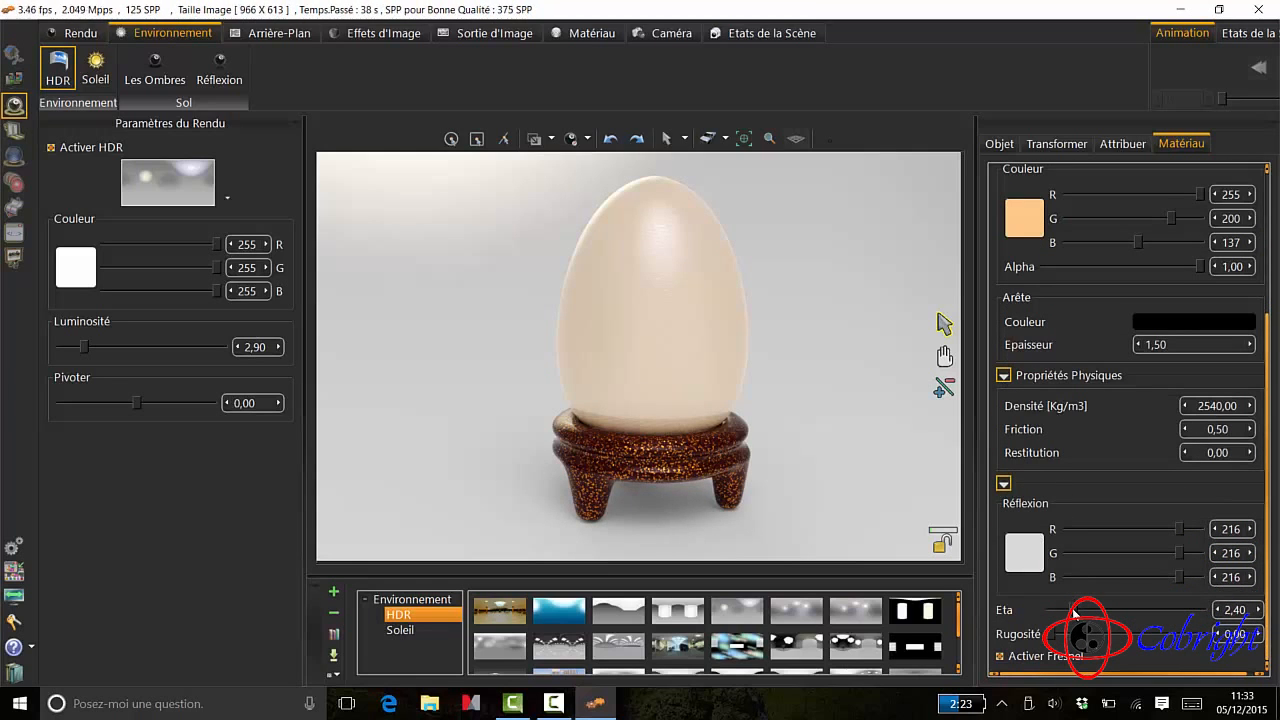
pyautogui.moveTo(1072, 613); pyautogui.dragTo(1063, 612)
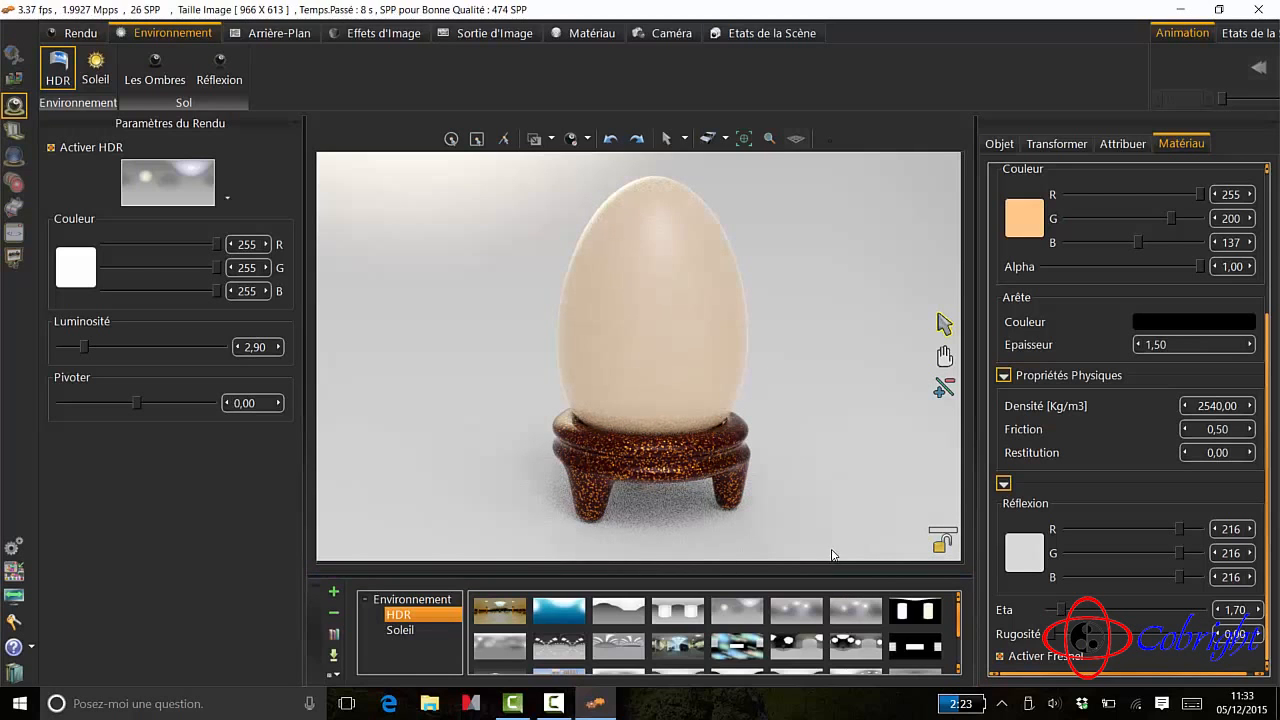
# - Reframe the render view so the whole egg and stand sit centred with free space above the egg
pyautogui.moveTo(837, 542); pyautogui.dragTo(837, 541)
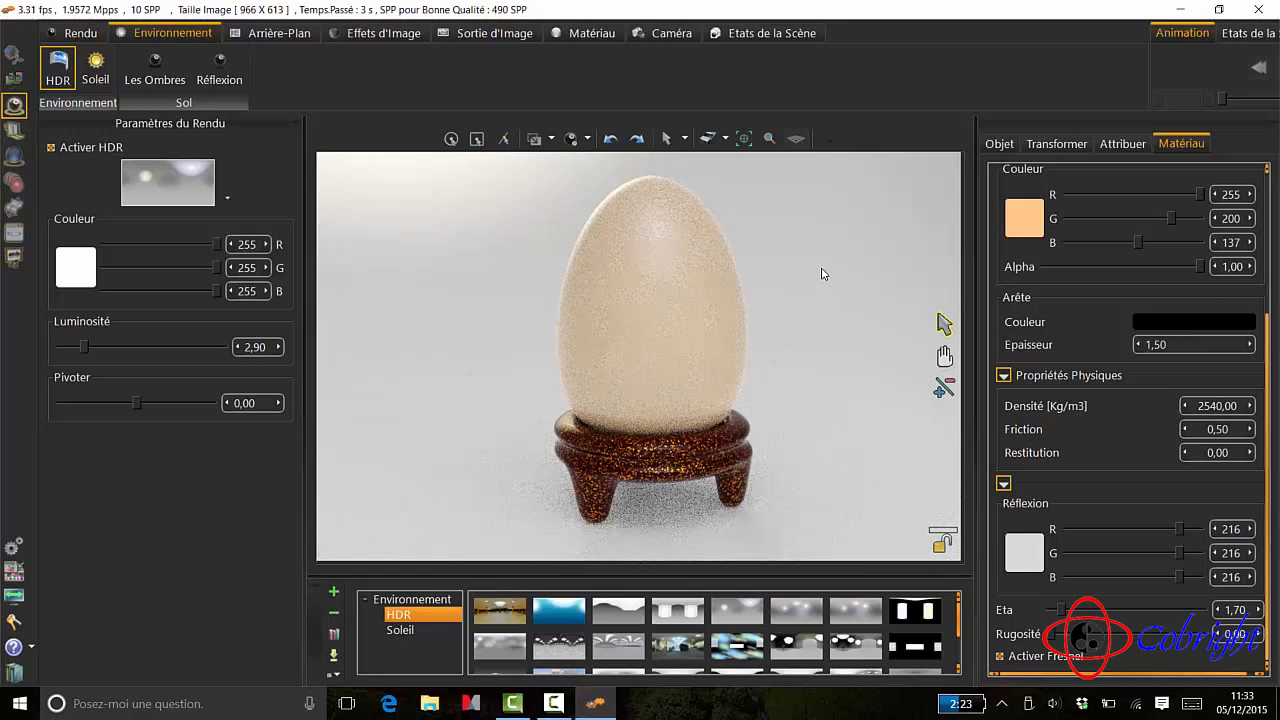
pyautogui.moveTo(823, 274); pyautogui.dragTo(819, 176)
pyautogui.click(944, 356)
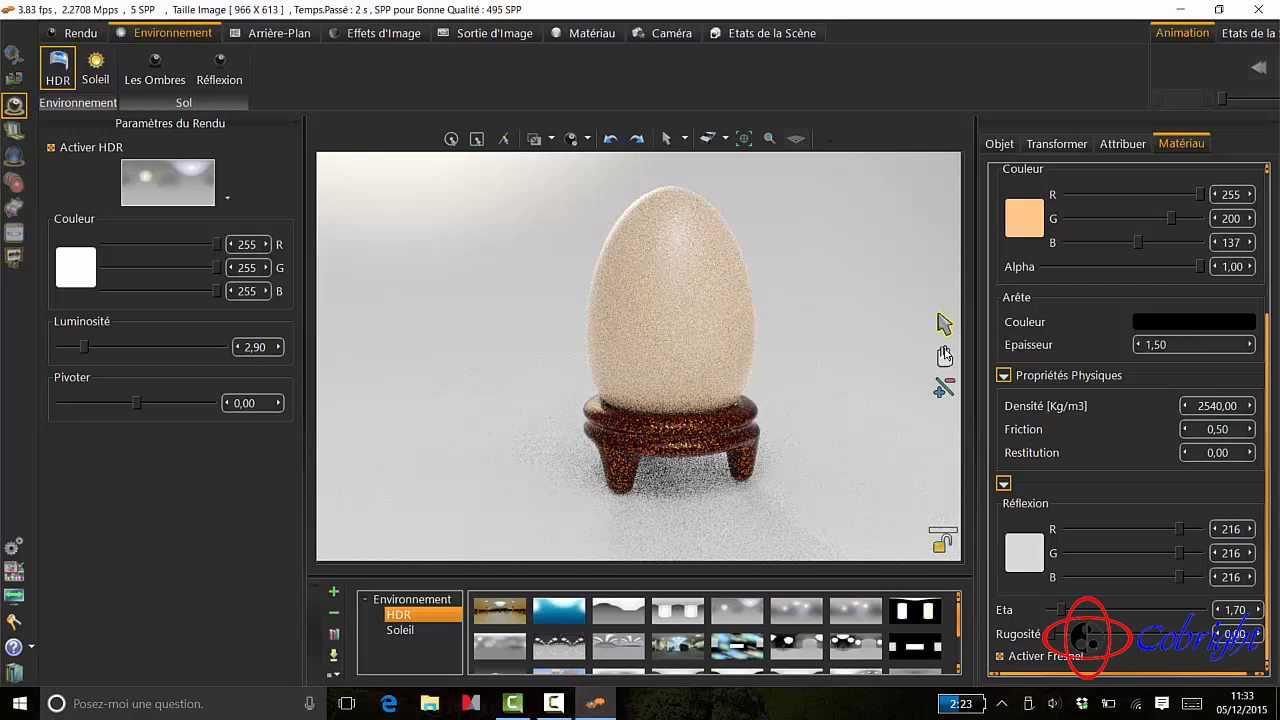
pyautogui.moveTo(887, 354); pyautogui.dragTo(854, 371)
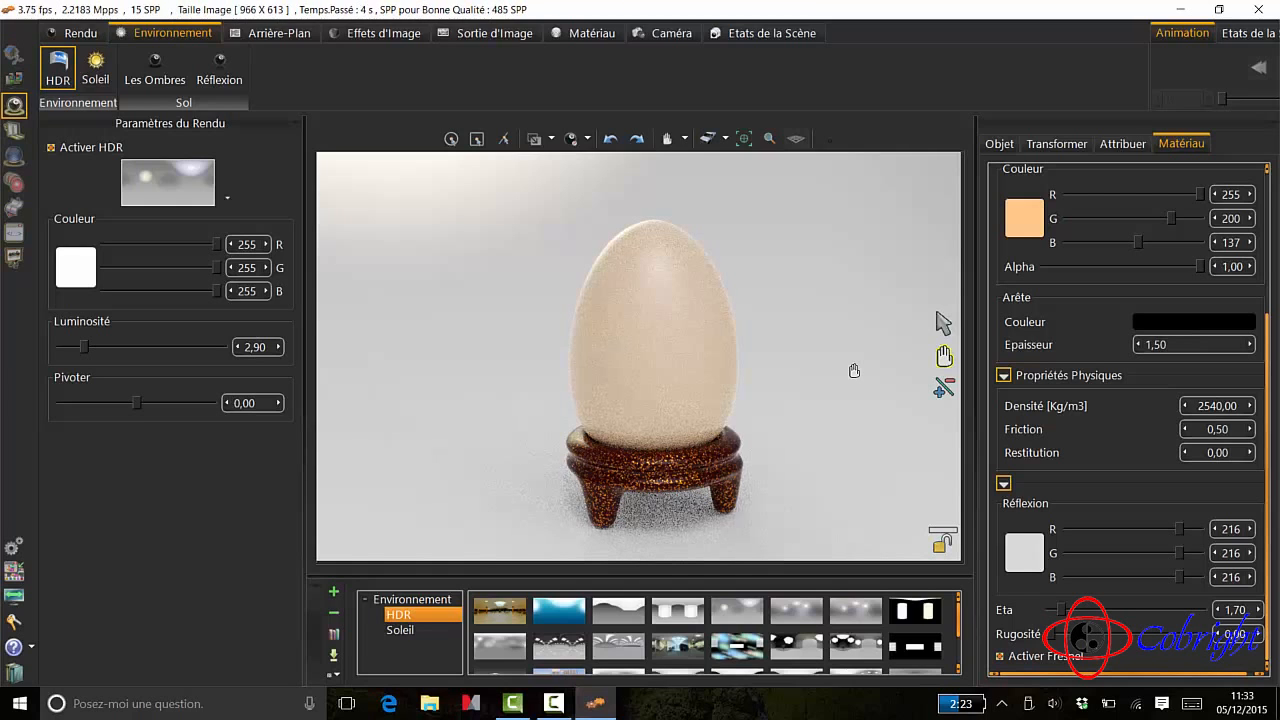
# - Render the scene to file as the 1280x720 JPEG coquetier2 and set the samples per pixel to 415
pyautogui.click(494, 33)
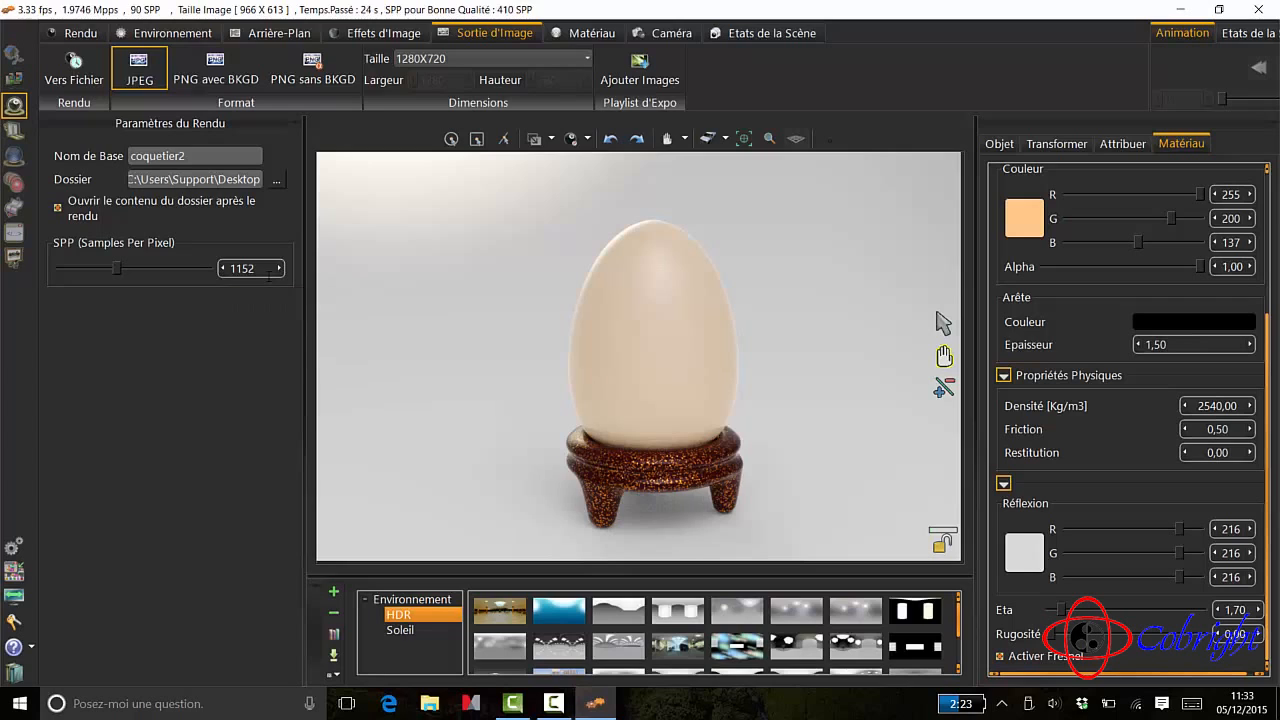
pyautogui.click(85, 64)
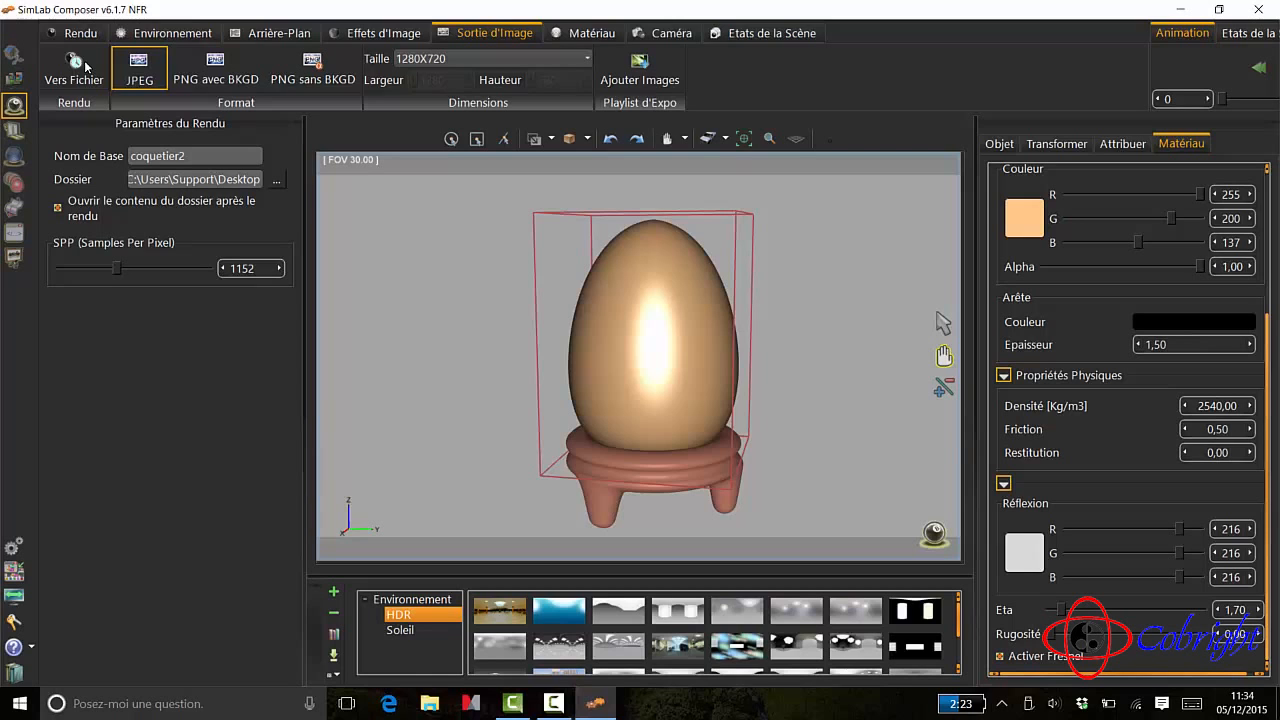
pyautogui.click(84, 60)
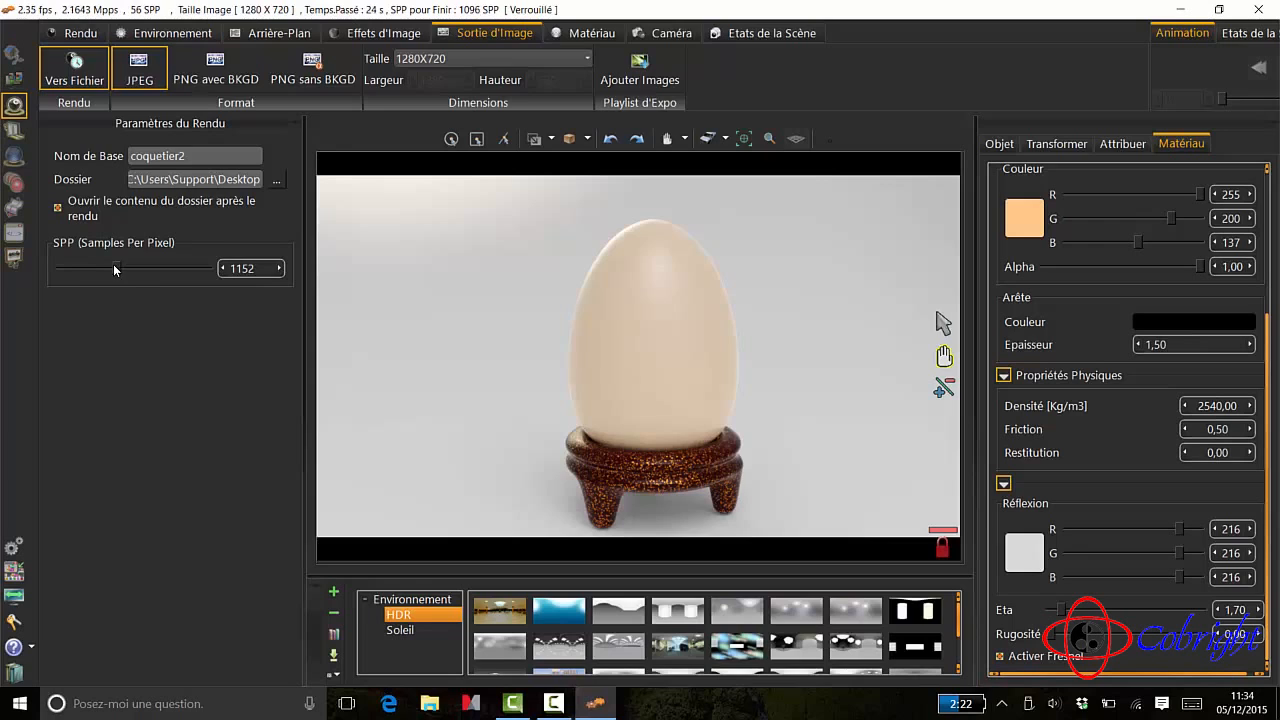
pyautogui.moveTo(114, 267); pyautogui.dragTo(80, 277)
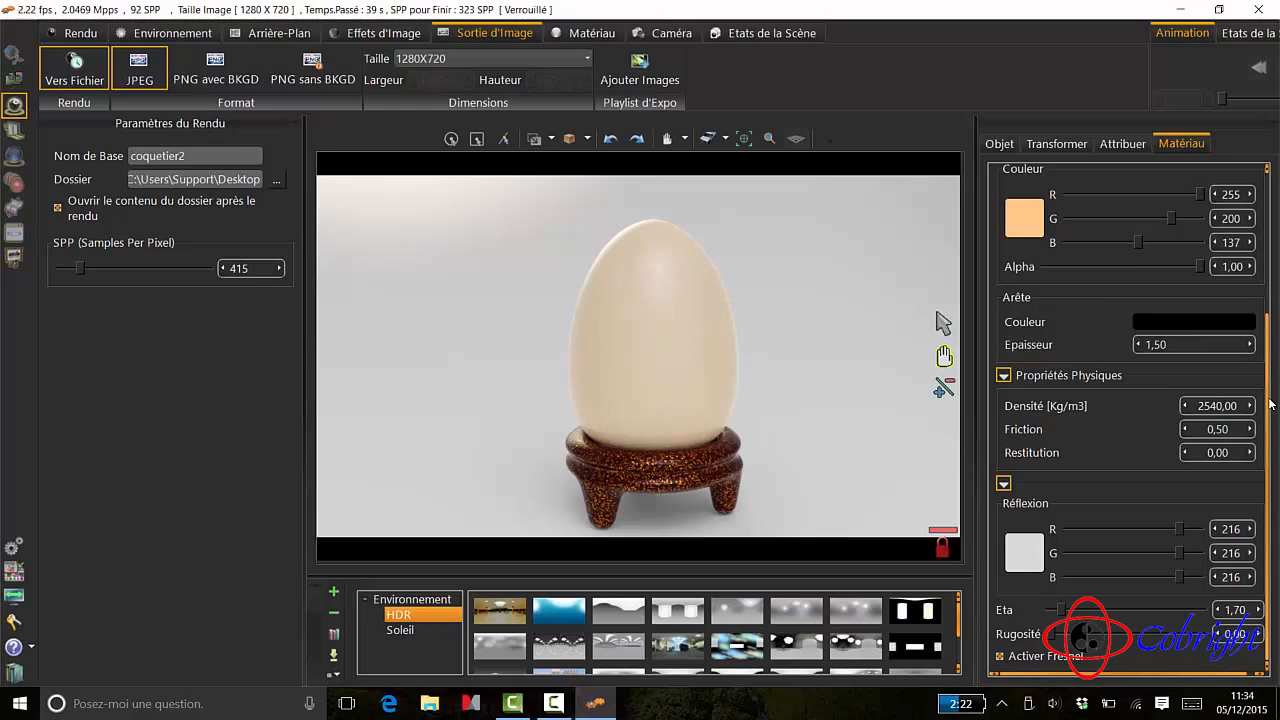
pyautogui.scroll(5, 1270, 403)
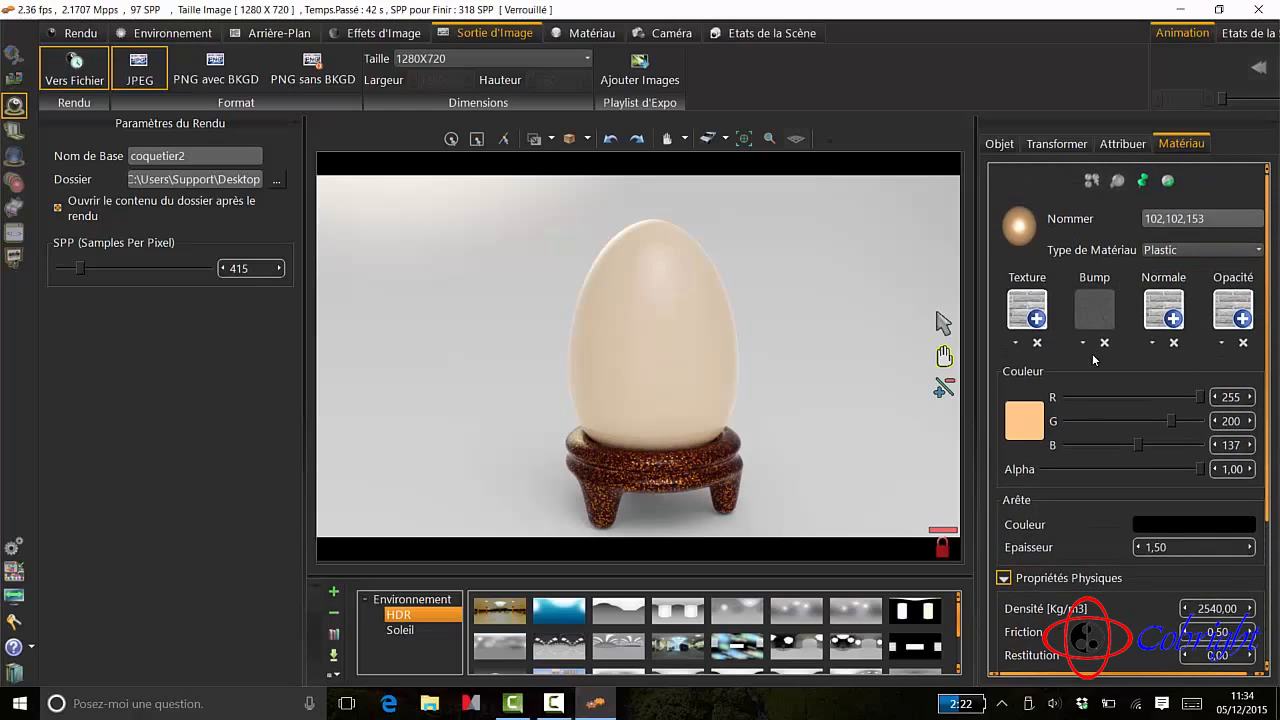
pyautogui.scroll(-5, 1083, 543)
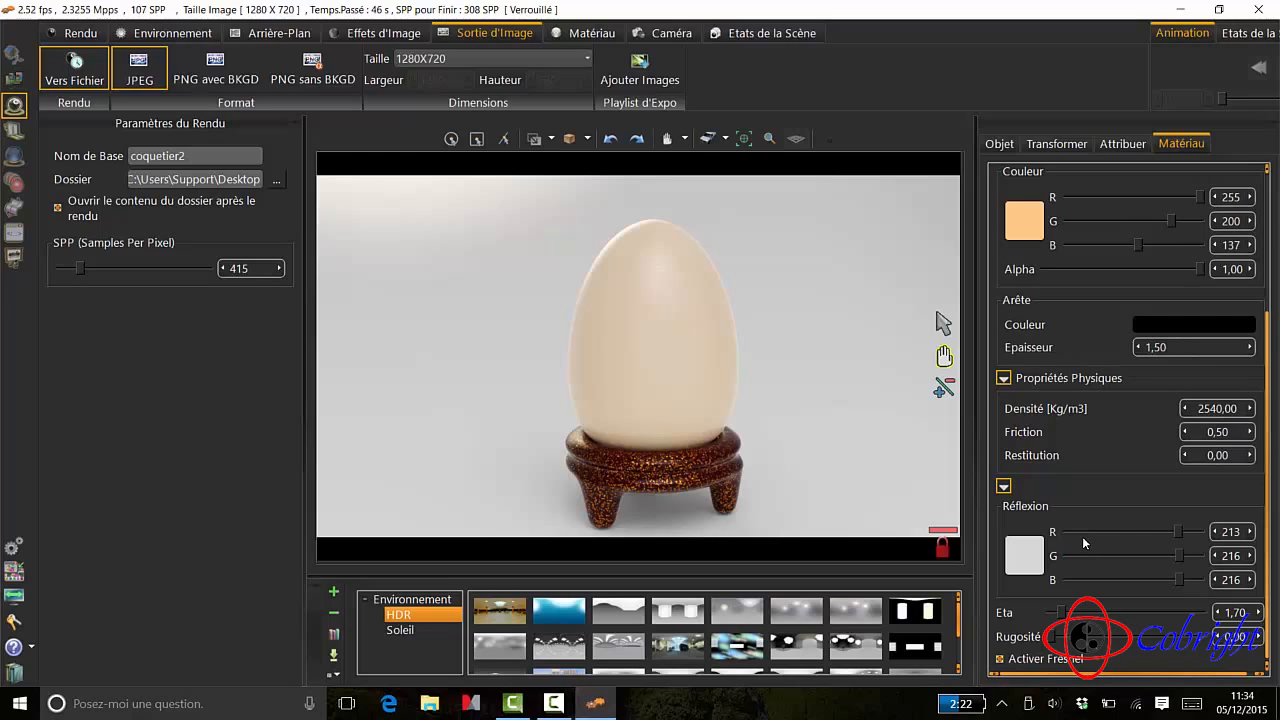
pyautogui.scroll(3, 1122, 535)
pyautogui.moveTo(1268, 441); pyautogui.dragTo(1268, 296)
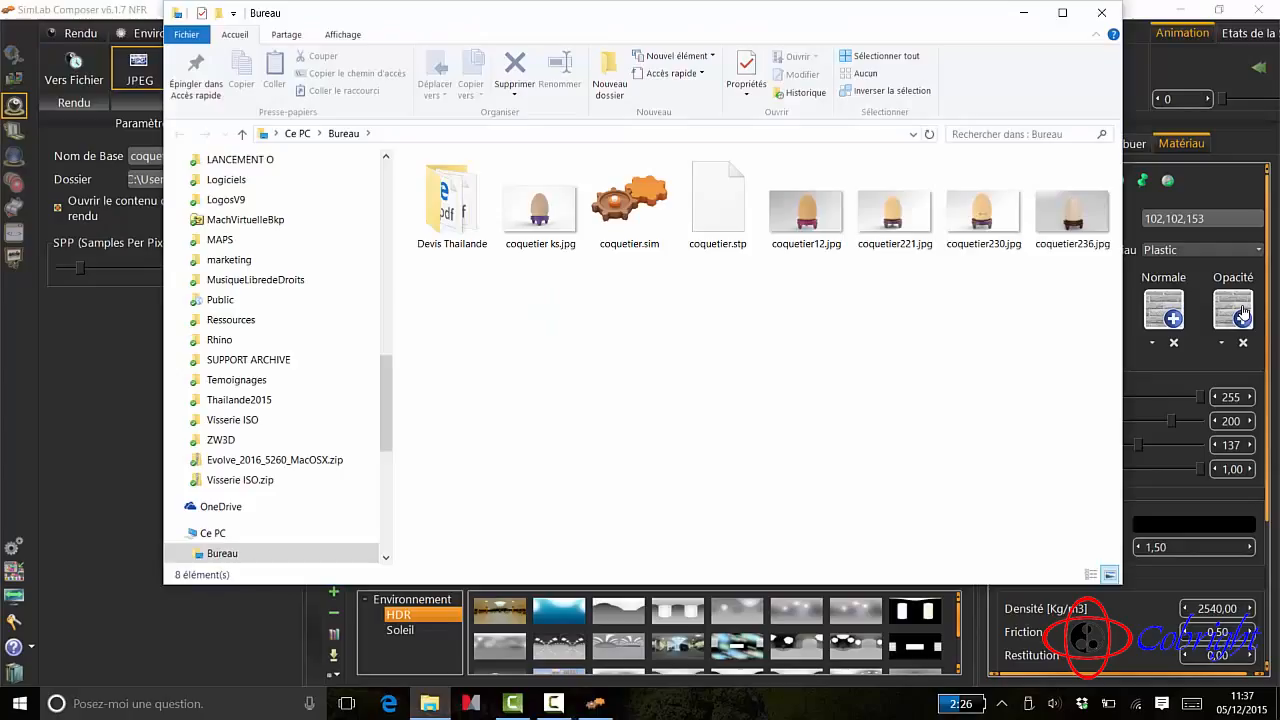
# - Open the rendered image coquetier236.jpg to inspect it, and close the photo viewer and the desktop folder
pyautogui.doubleClick(1070, 212)
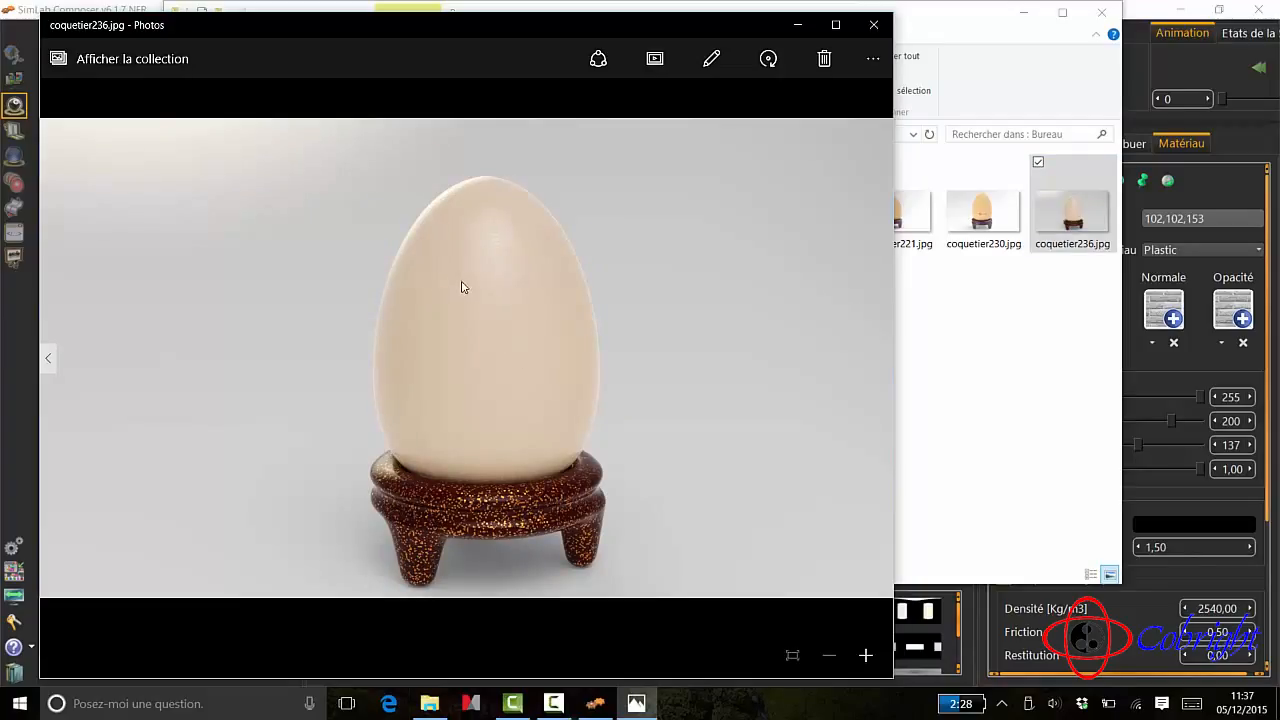
pyautogui.click(870, 28)
pyautogui.click(1101, 12)
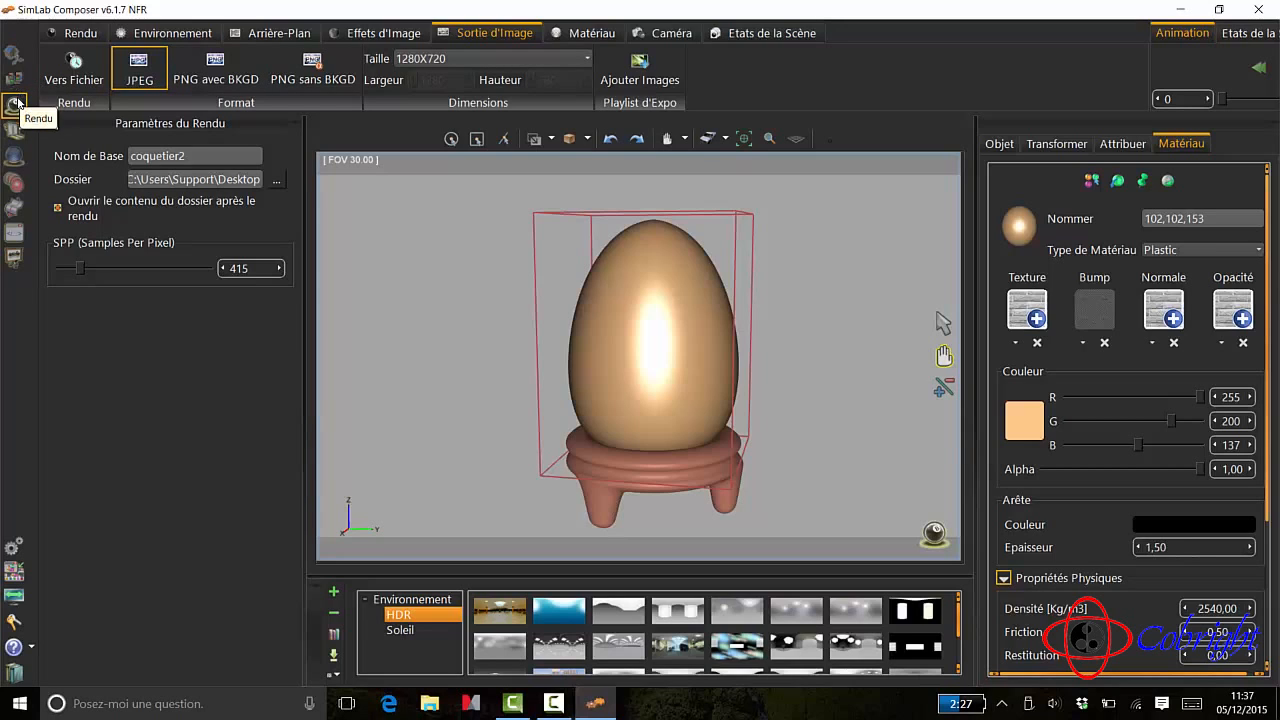
# - Return to scene building, start a new decal and load logoDetoure.png from the Dropbox folder as its image
pyautogui.click(72, 43)
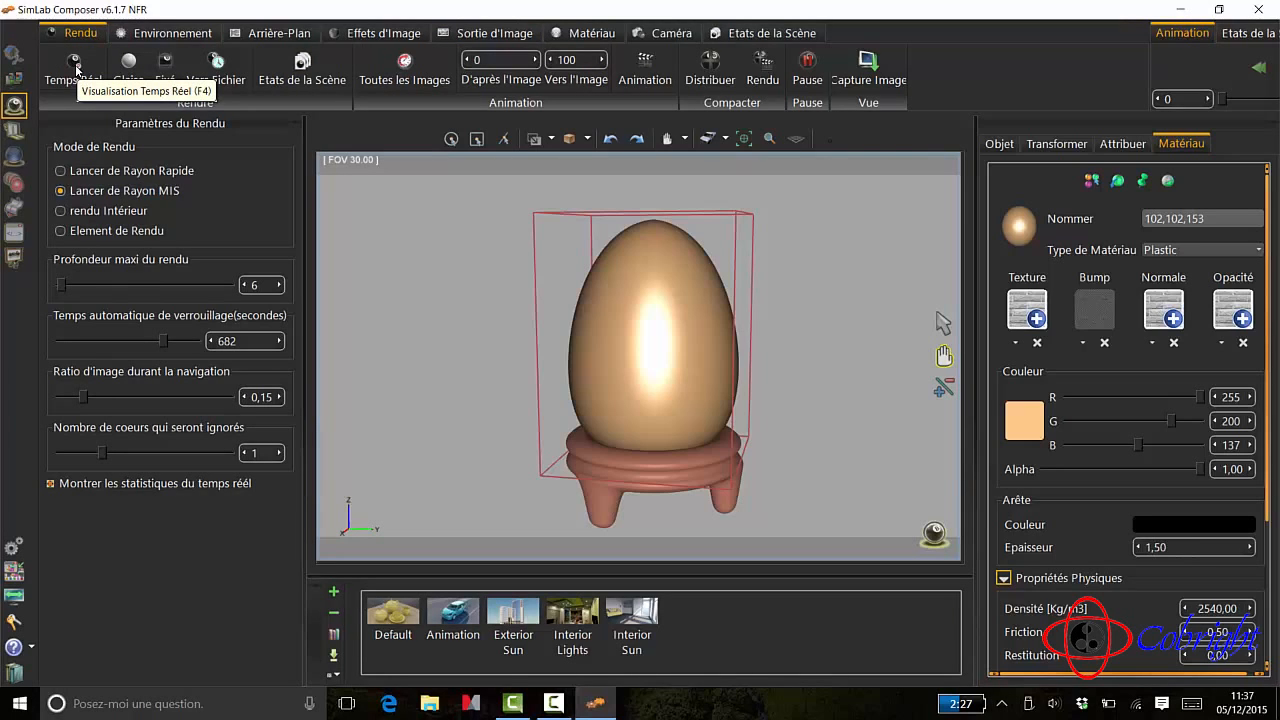
pyautogui.click(15, 60)
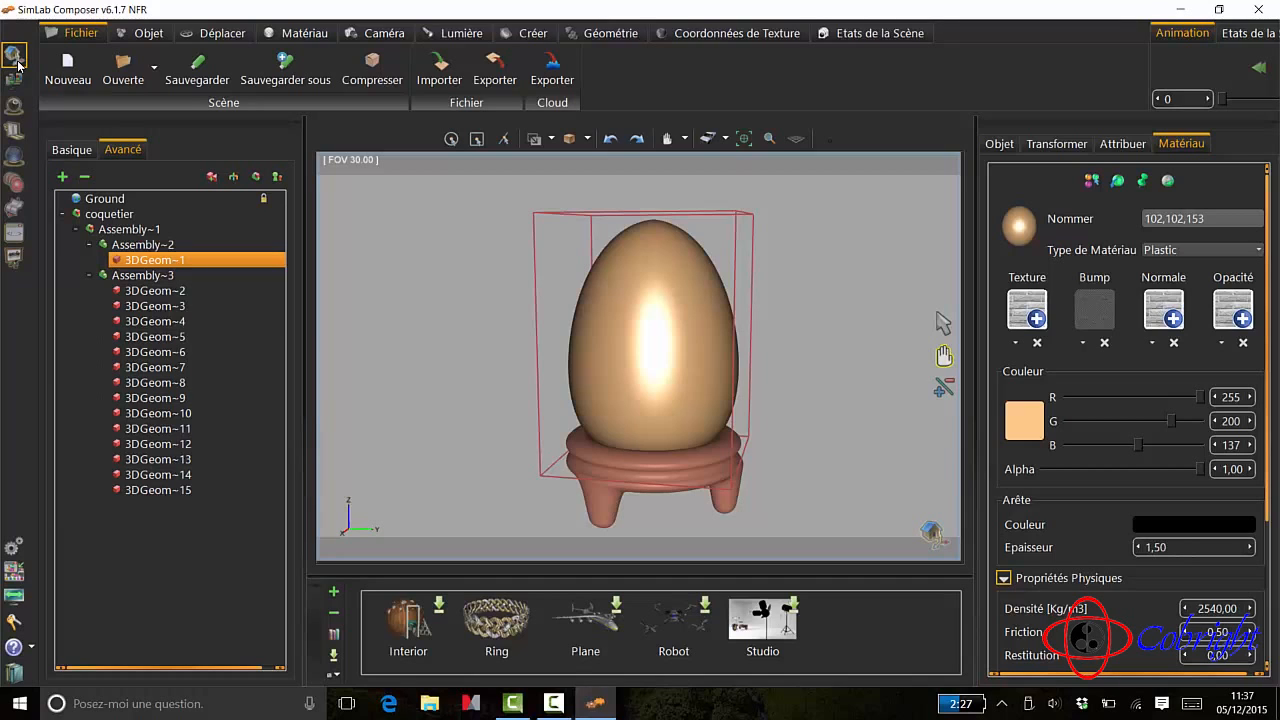
pyautogui.click(15, 78)
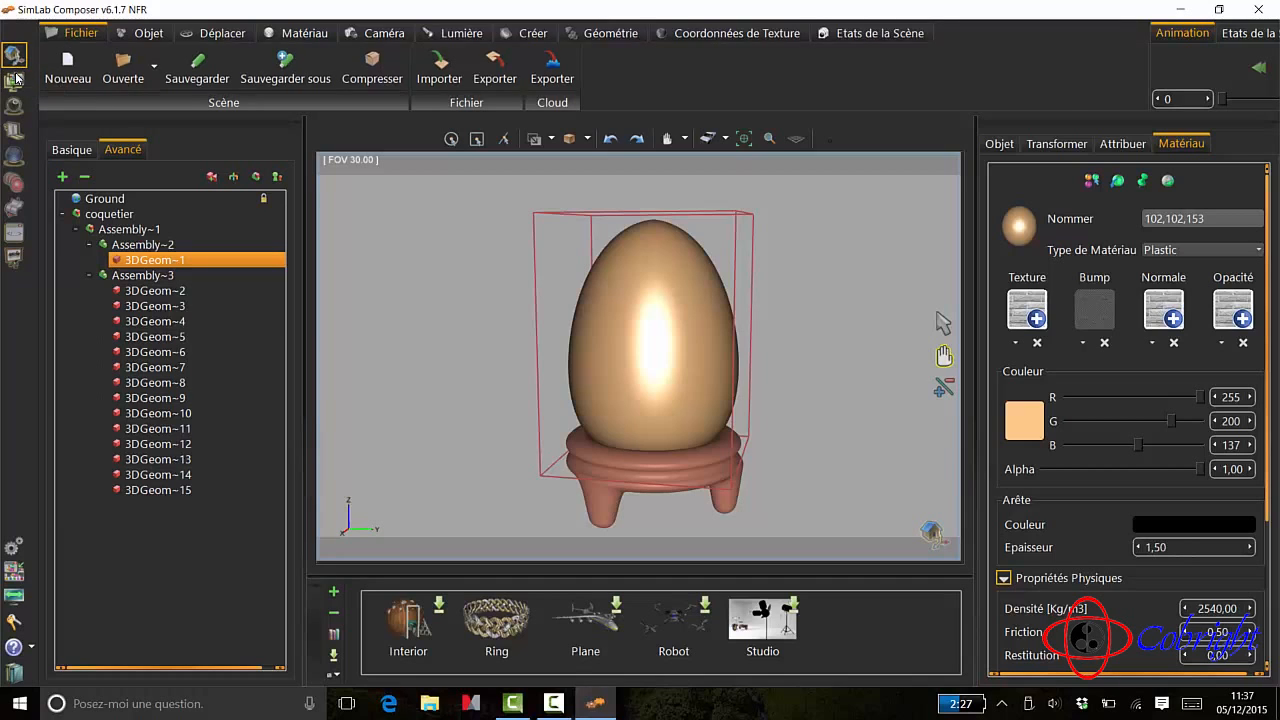
pyautogui.click(16, 58)
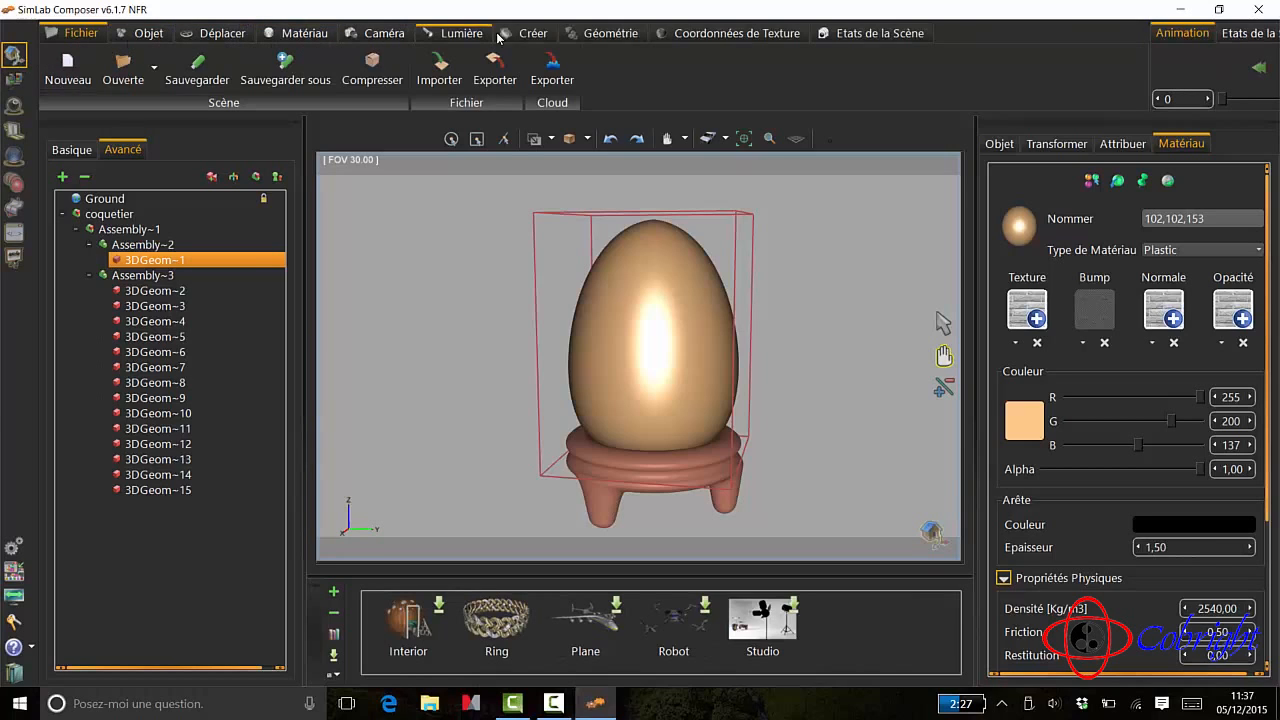
pyautogui.click(531, 34)
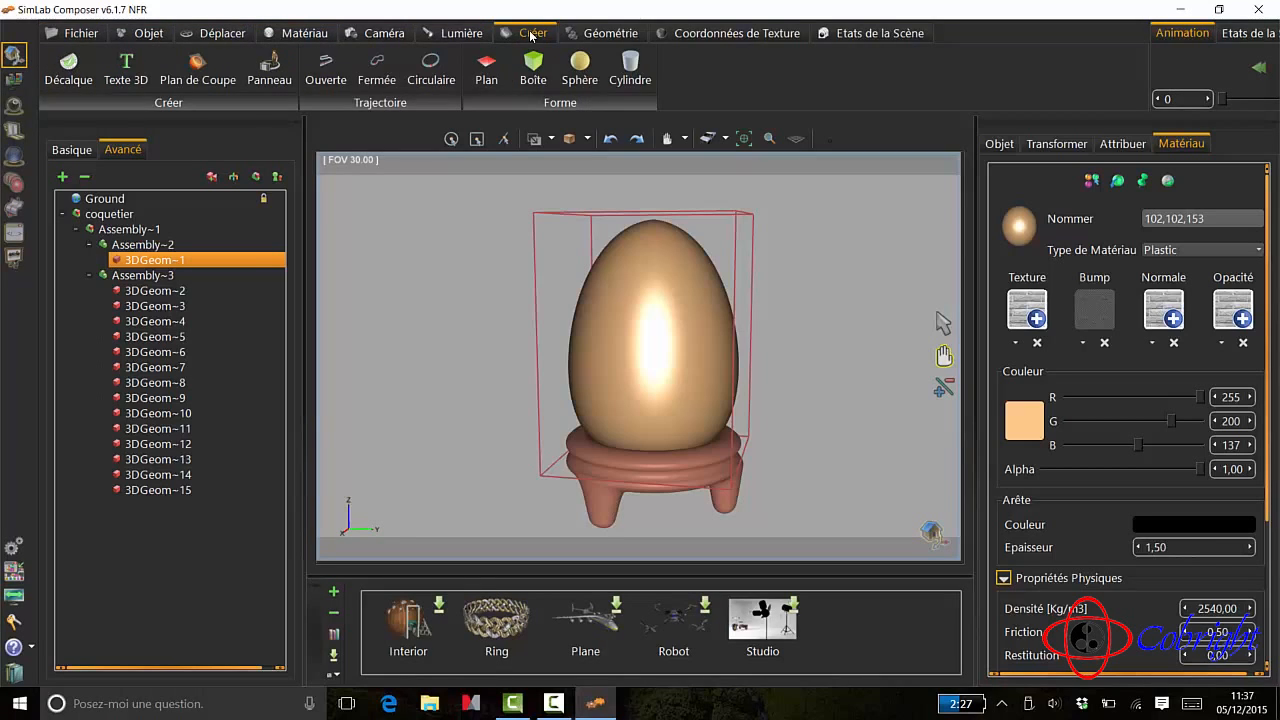
pyautogui.click(72, 66)
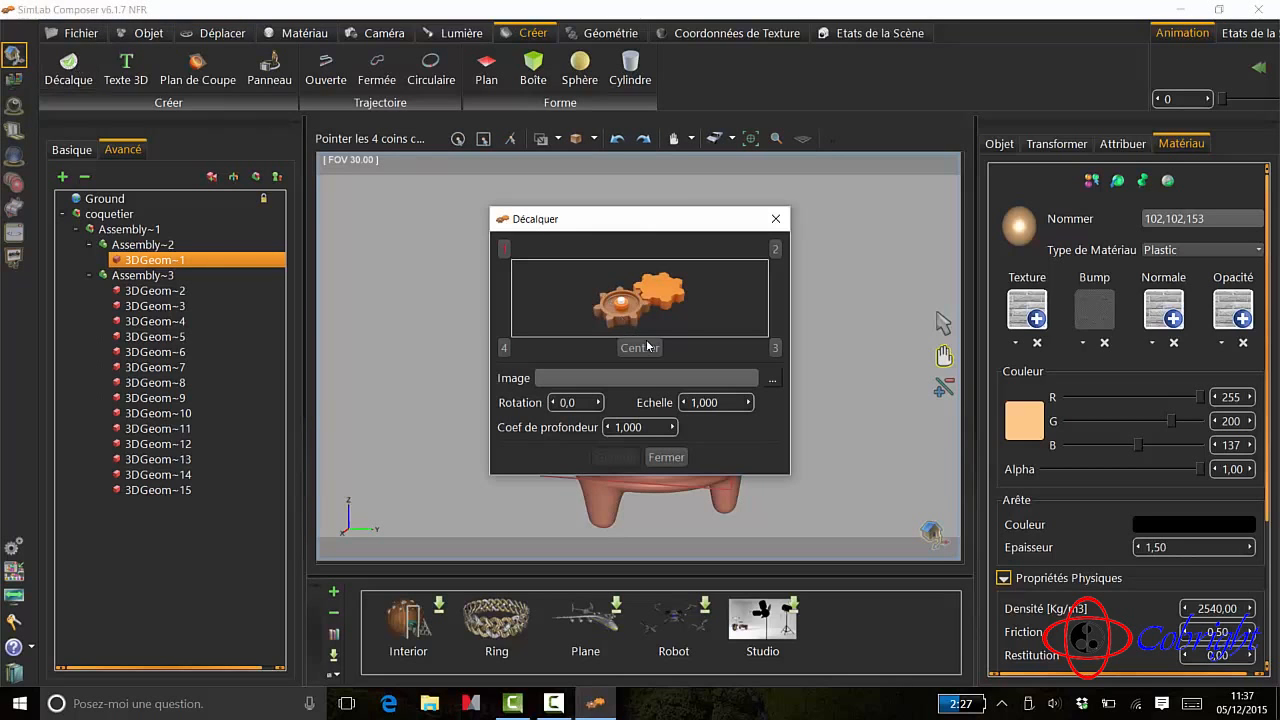
pyautogui.click(772, 384)
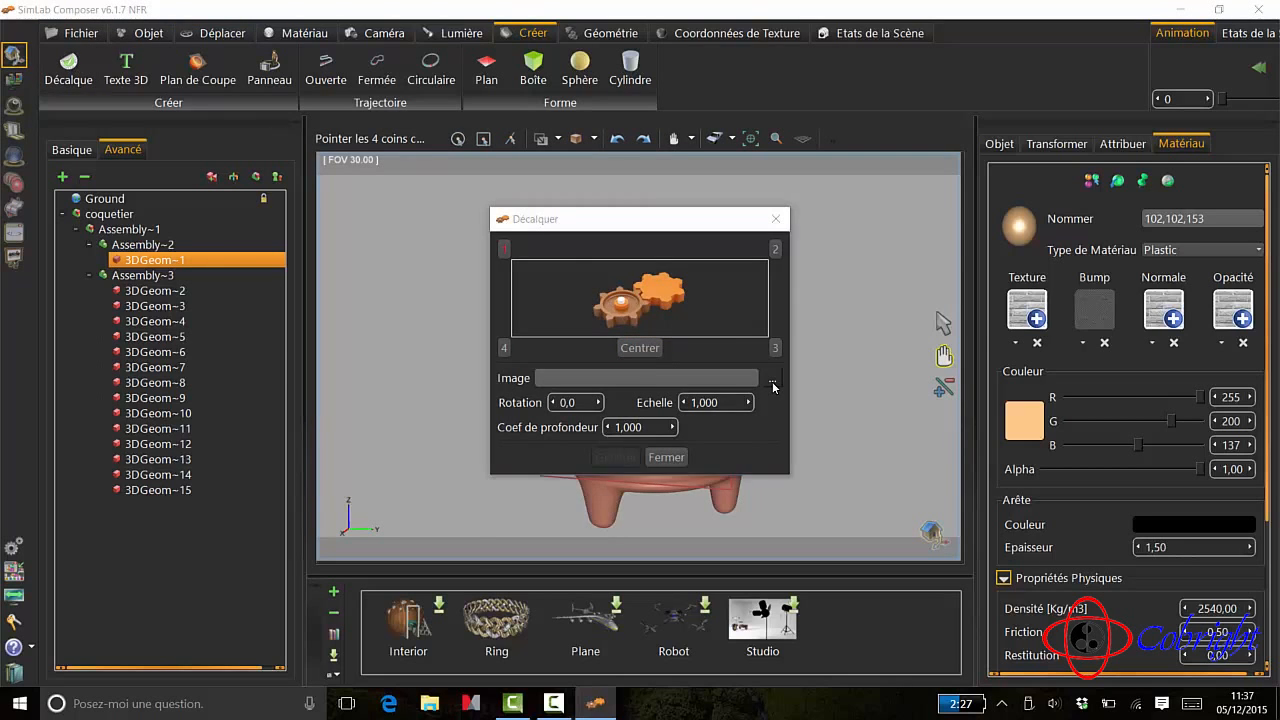
pyautogui.click(684, 484)
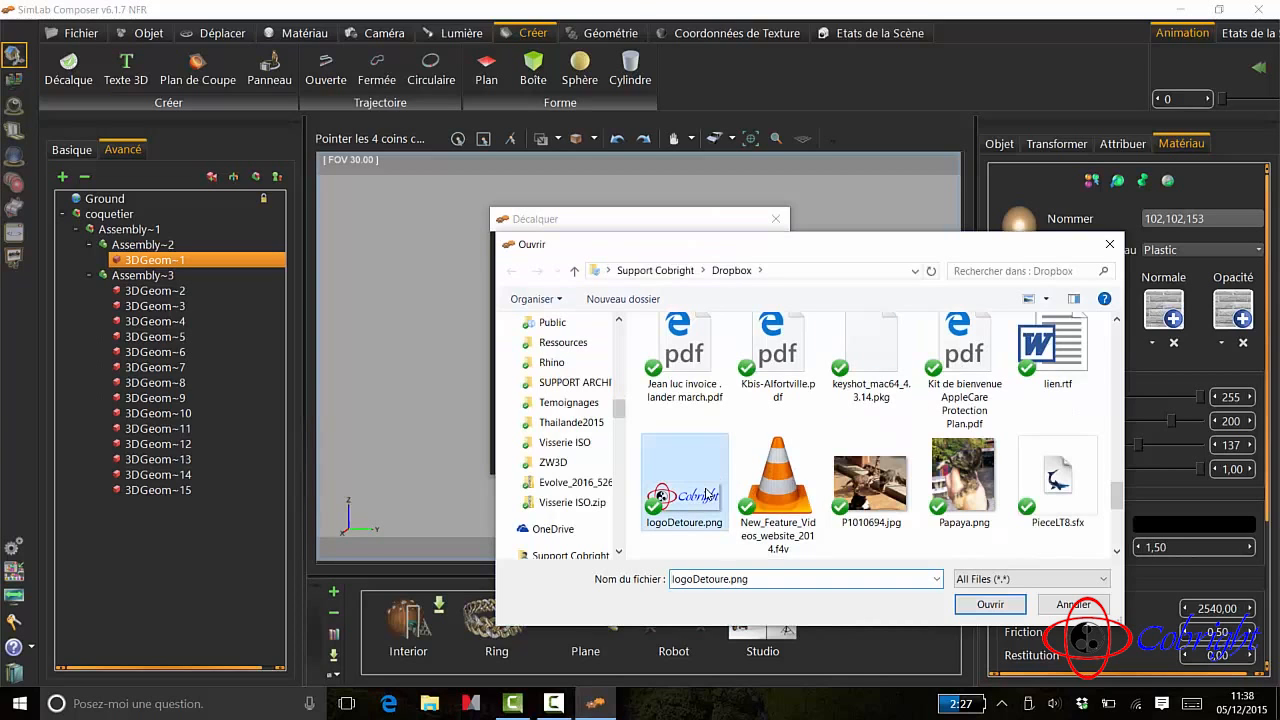
pyautogui.click(989, 605)
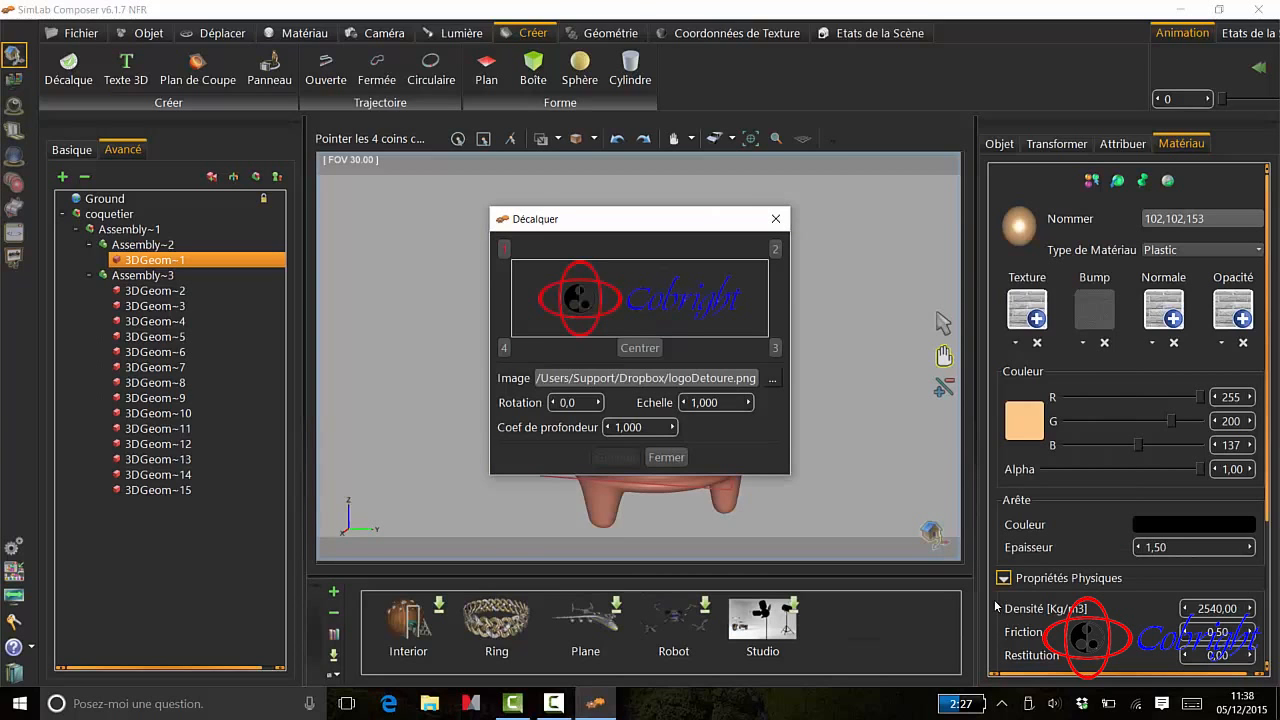
# - Mark the decal's four corners and its centre across the lower front of the egg, and generate the logo decal
pyautogui.moveTo(695, 228); pyautogui.dragTo(1031, 251)
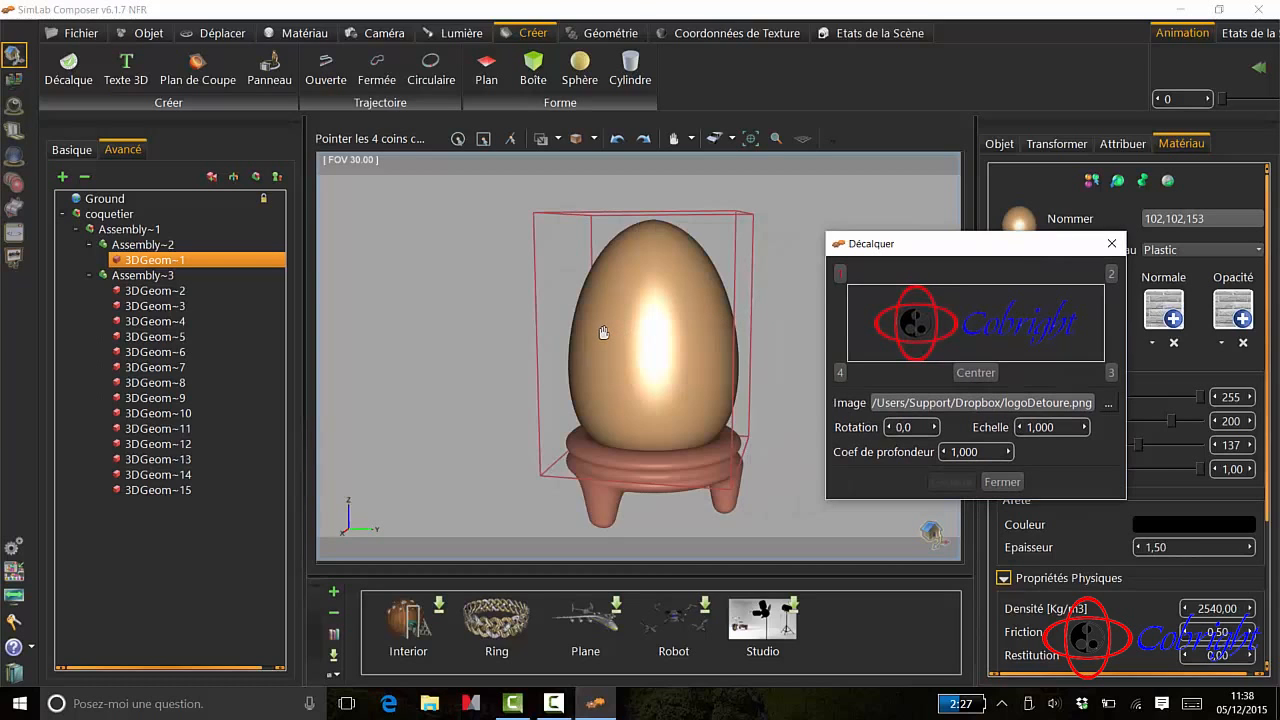
pyautogui.moveTo(981, 246); pyautogui.dragTo(952, 257)
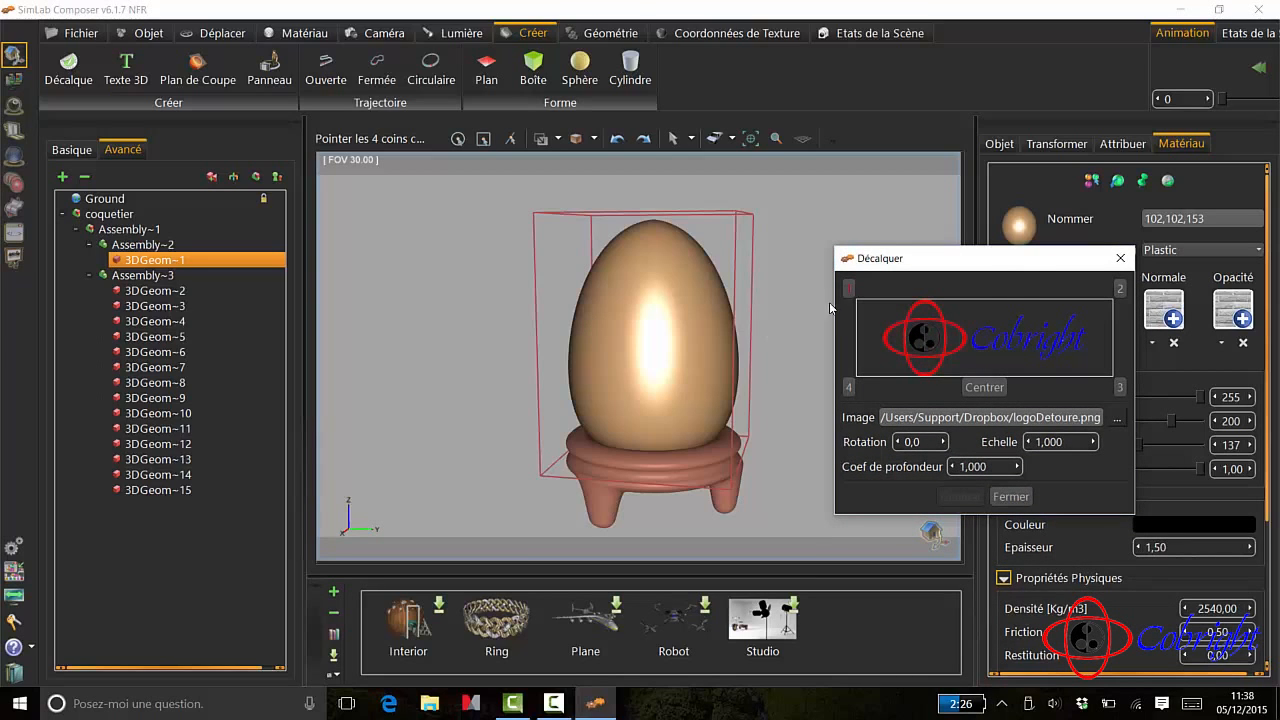
pyautogui.click(587, 343)
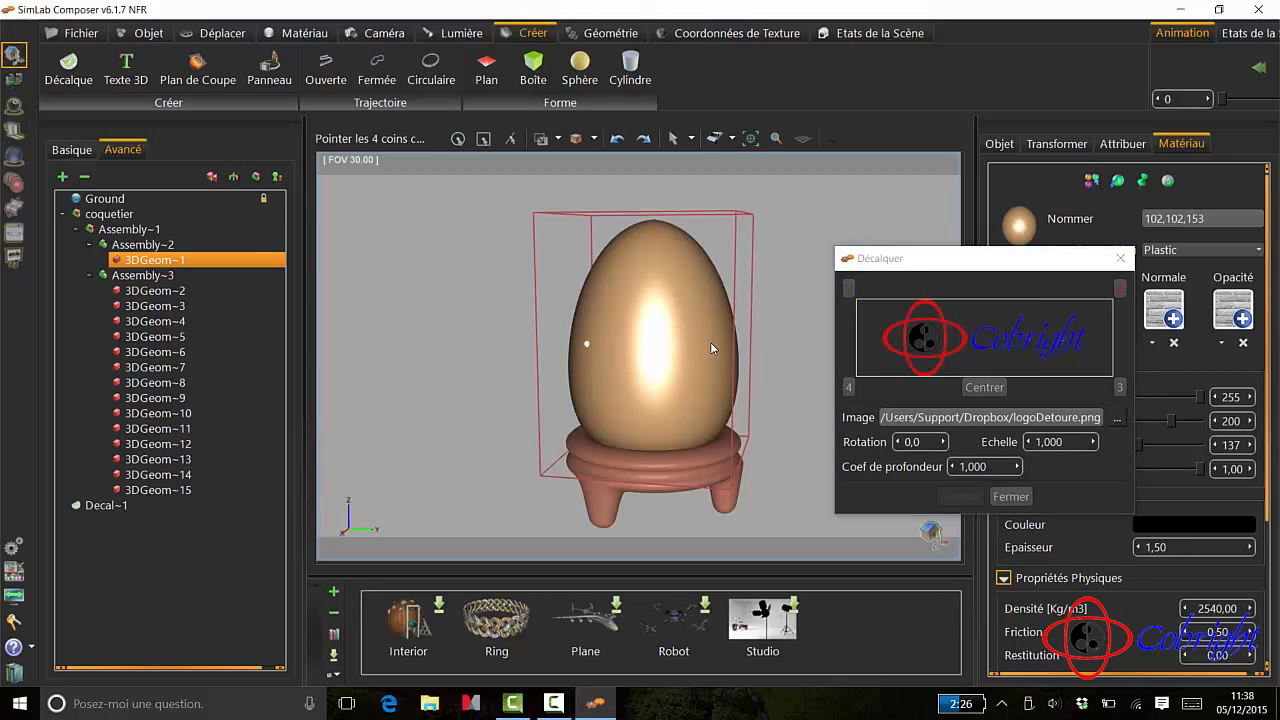
pyautogui.click(711, 395)
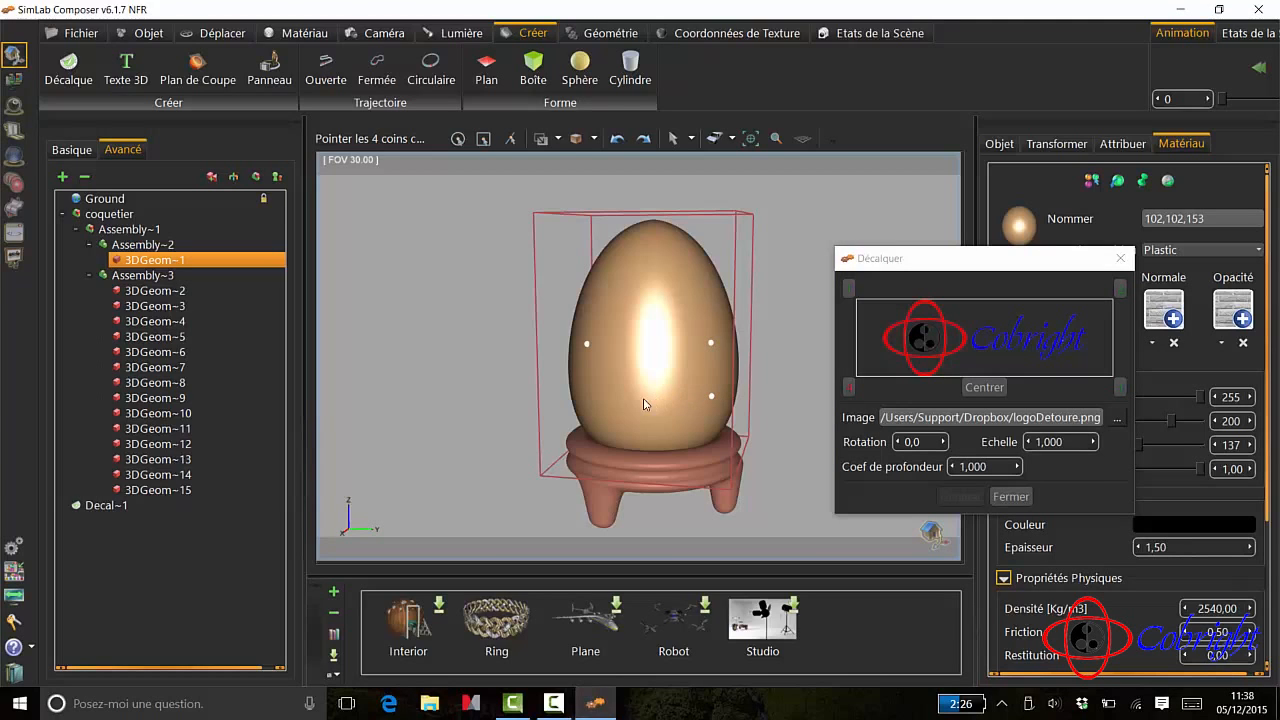
pyautogui.click(587, 398)
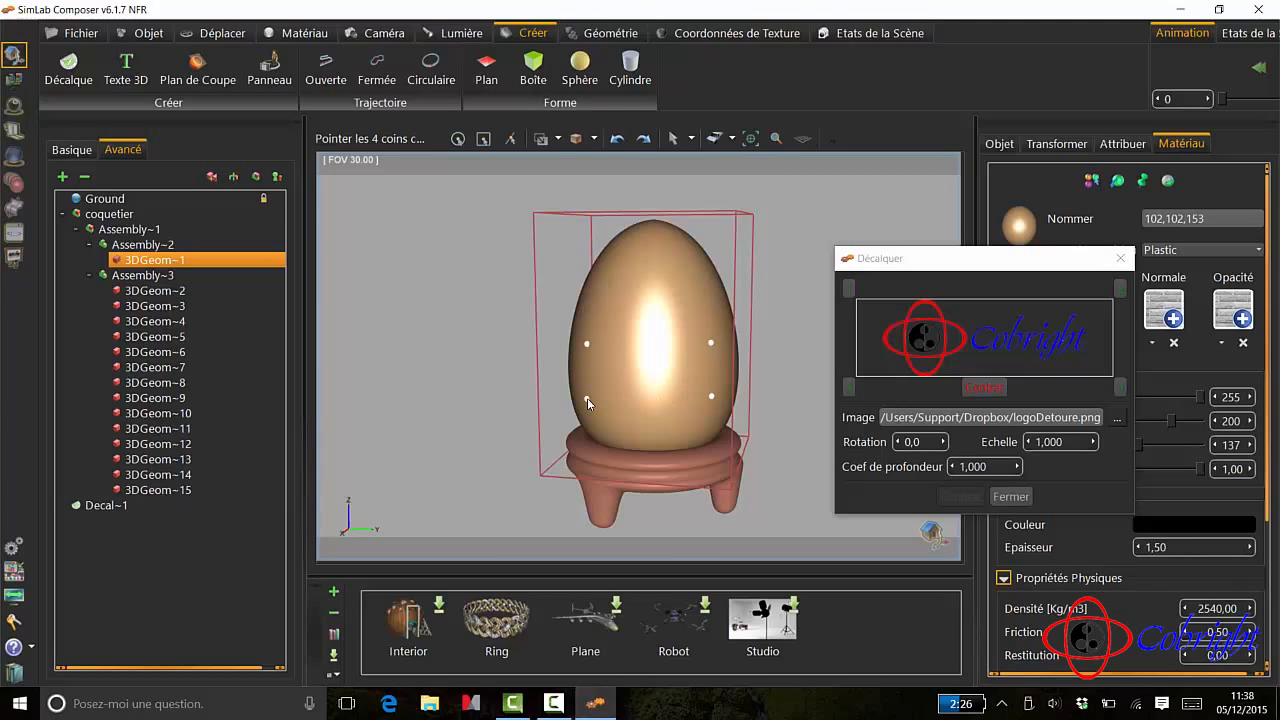
pyautogui.click(646, 371)
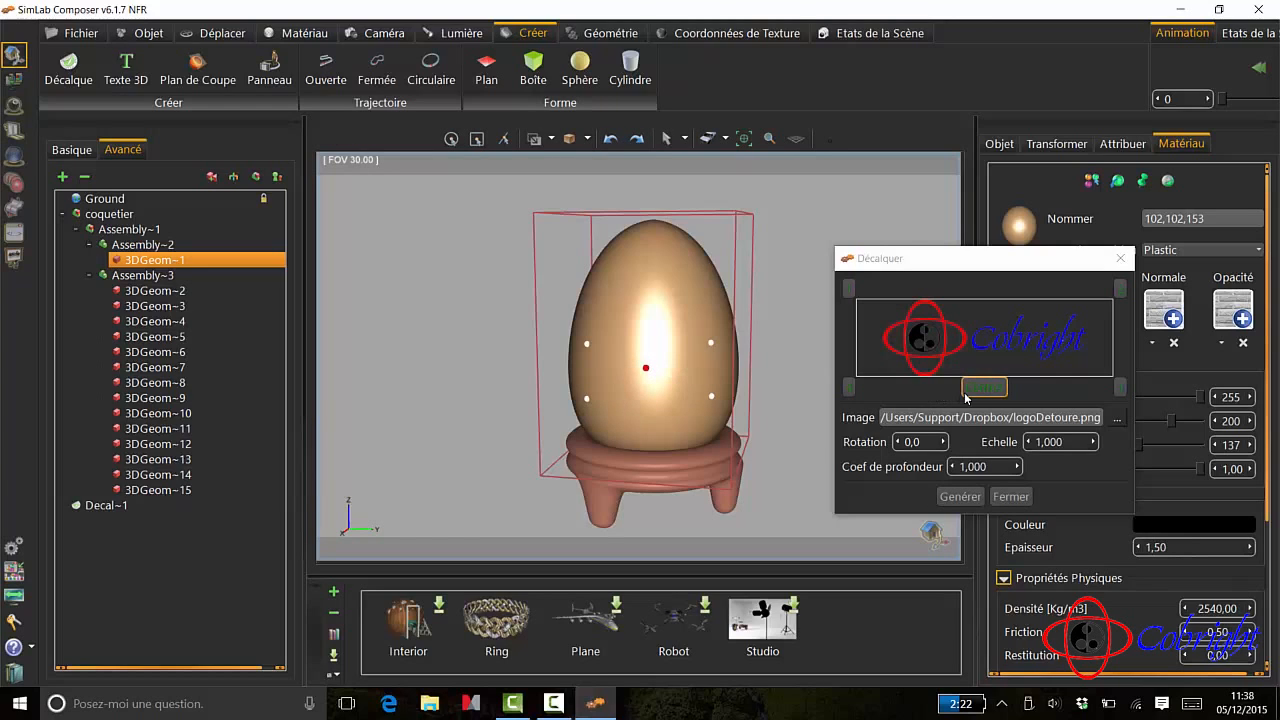
pyautogui.click(960, 497)
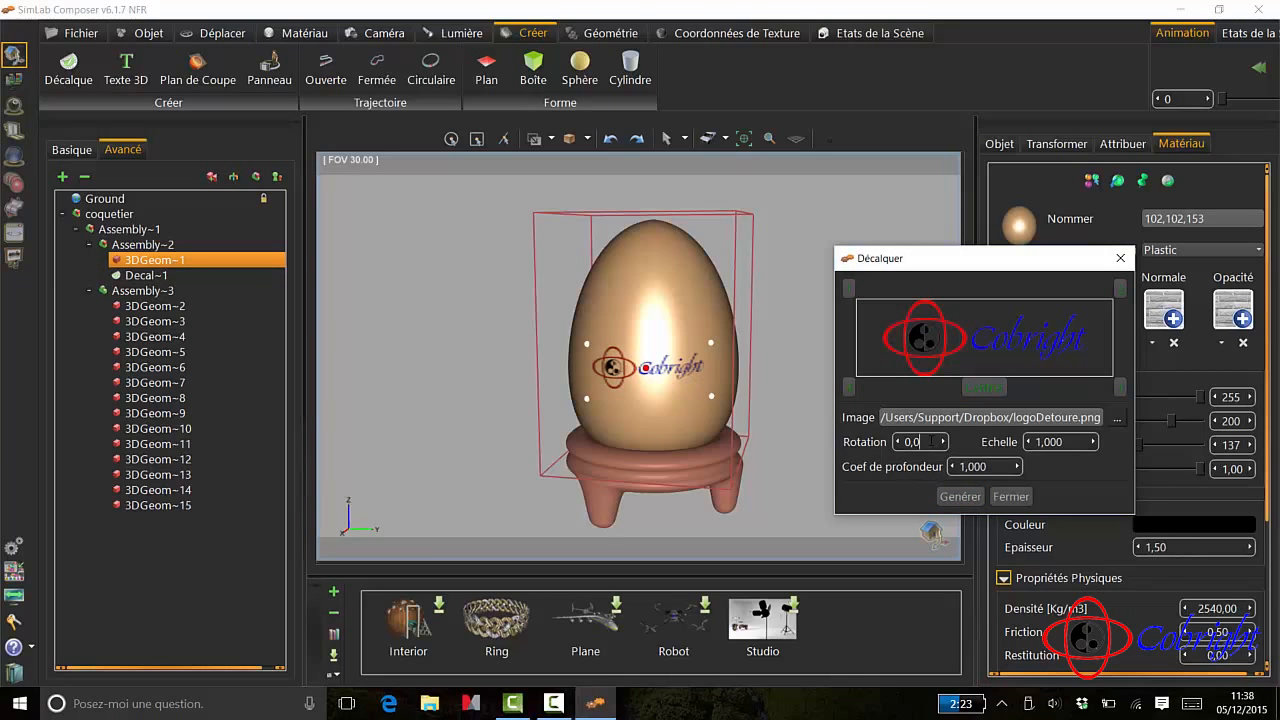
# - Set the logo decal's rotation to -2.0, regenerate it and close the decal settings
pyautogui.scroll(-1, 931, 441)
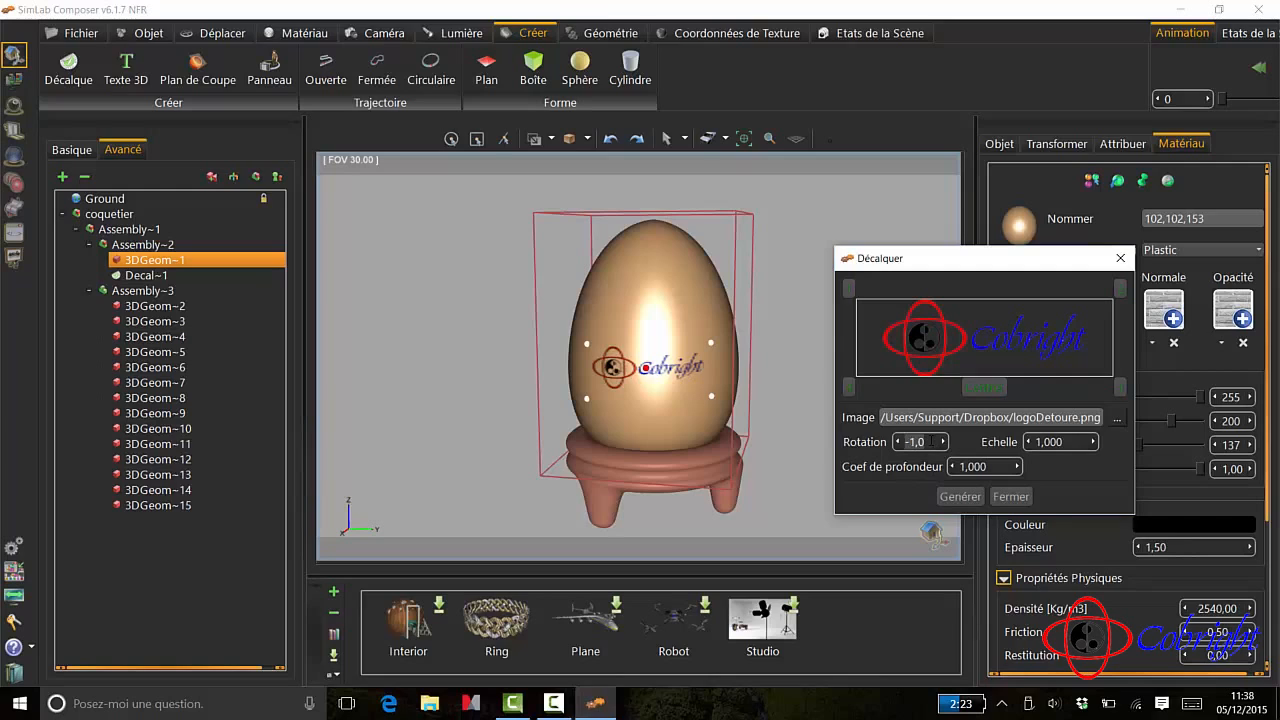
pyautogui.click(958, 494)
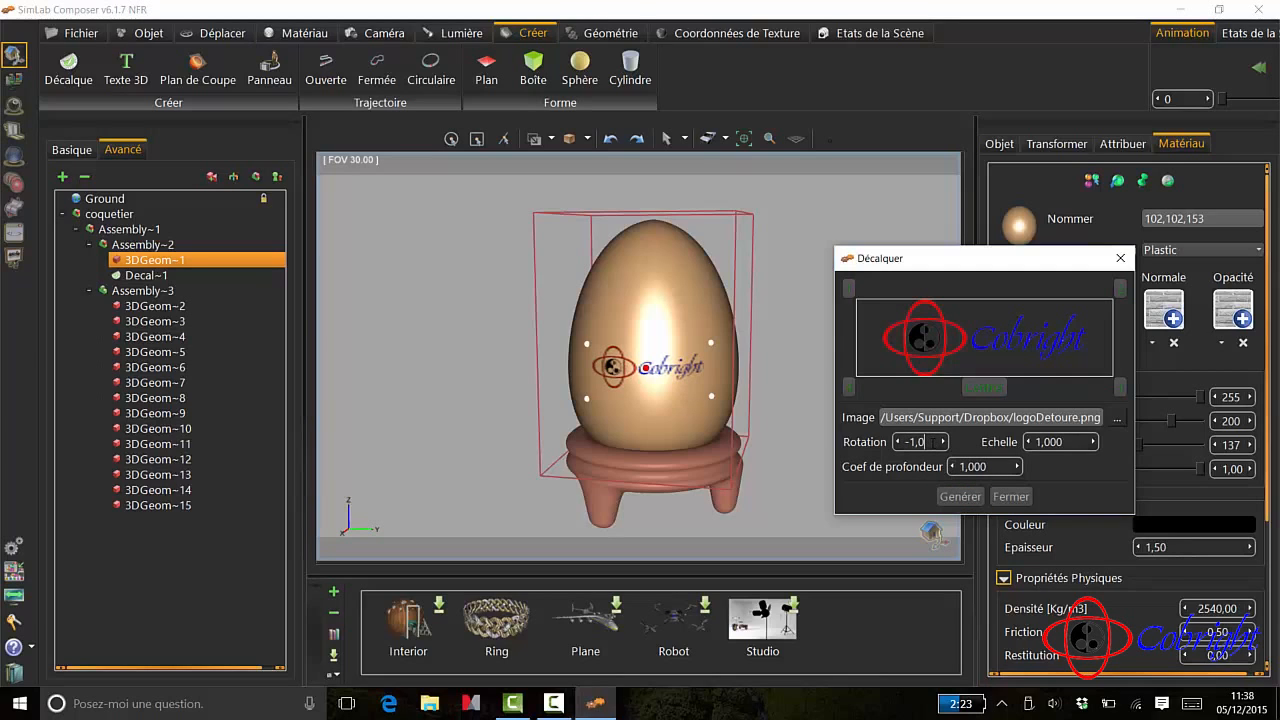
pyautogui.scroll(-1, 933, 441)
pyautogui.click(959, 497)
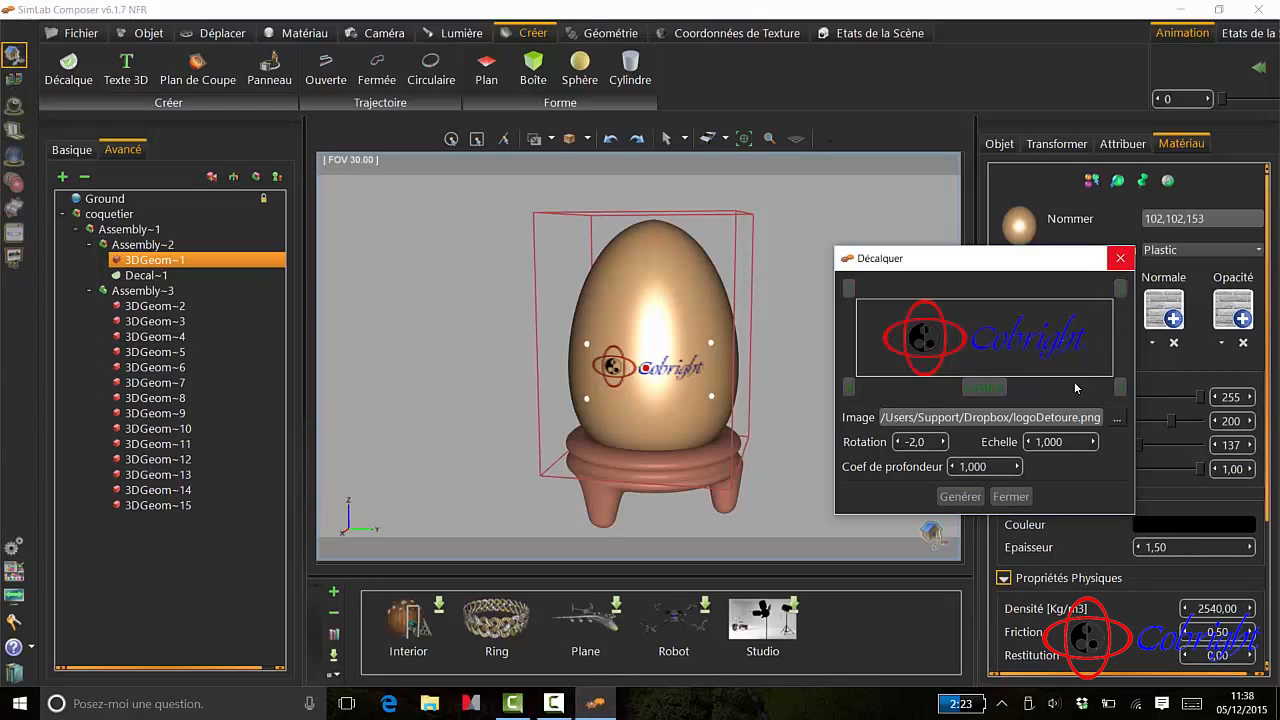
pyautogui.click(1012, 497)
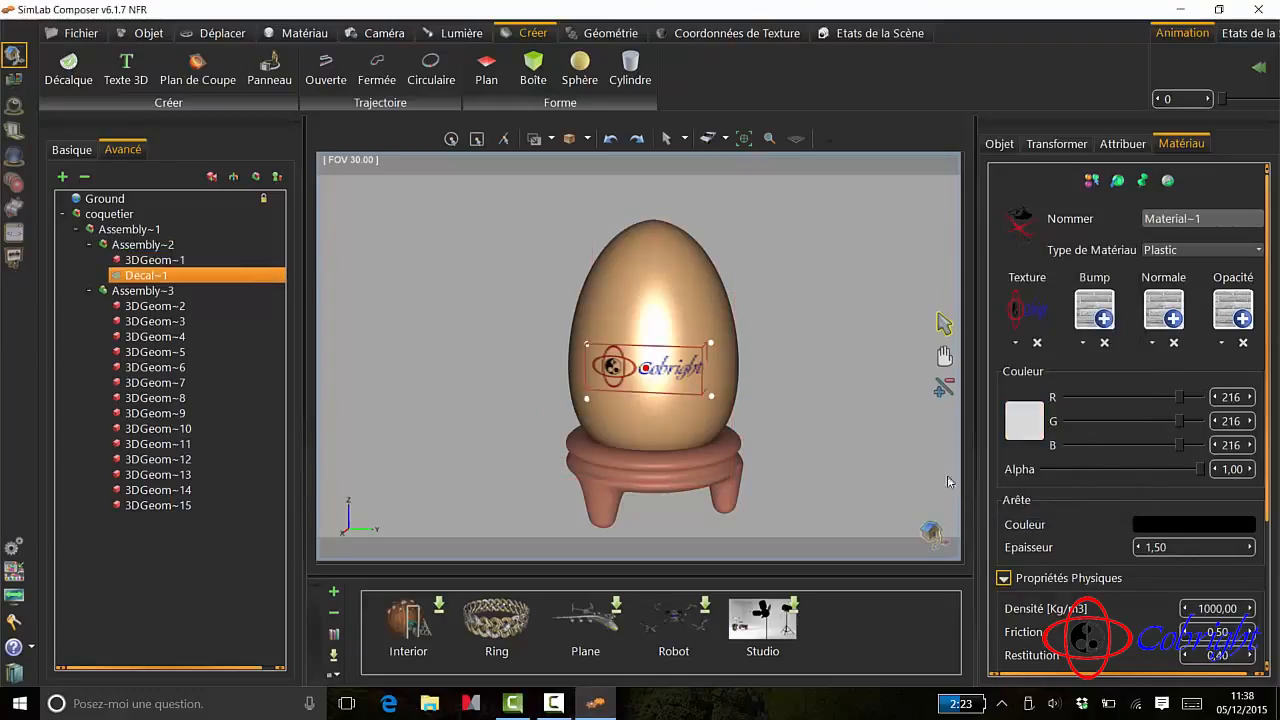
# - Deselect the decal and start a real-time render of the egg with its logo, framed slightly closer
pyautogui.click(834, 435)
pyautogui.scroll(3, 674, 399)
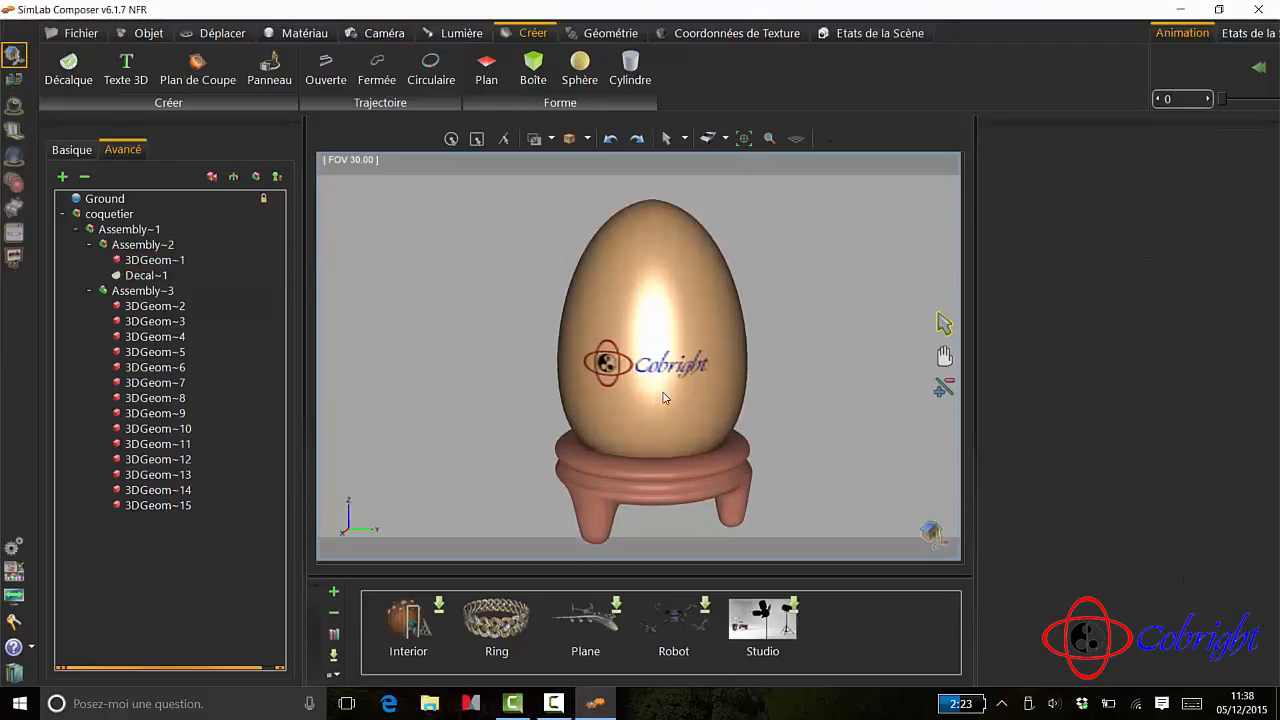
pyautogui.scroll(-1, 665, 398)
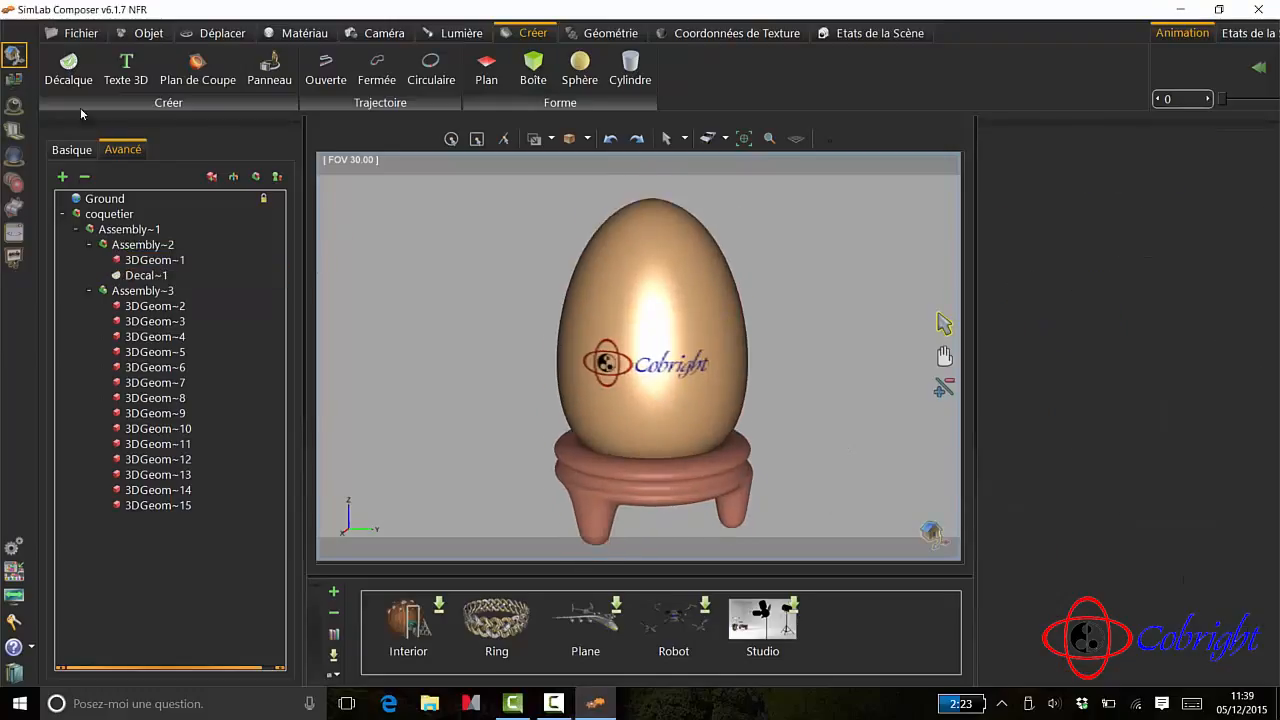
pyautogui.click(16, 108)
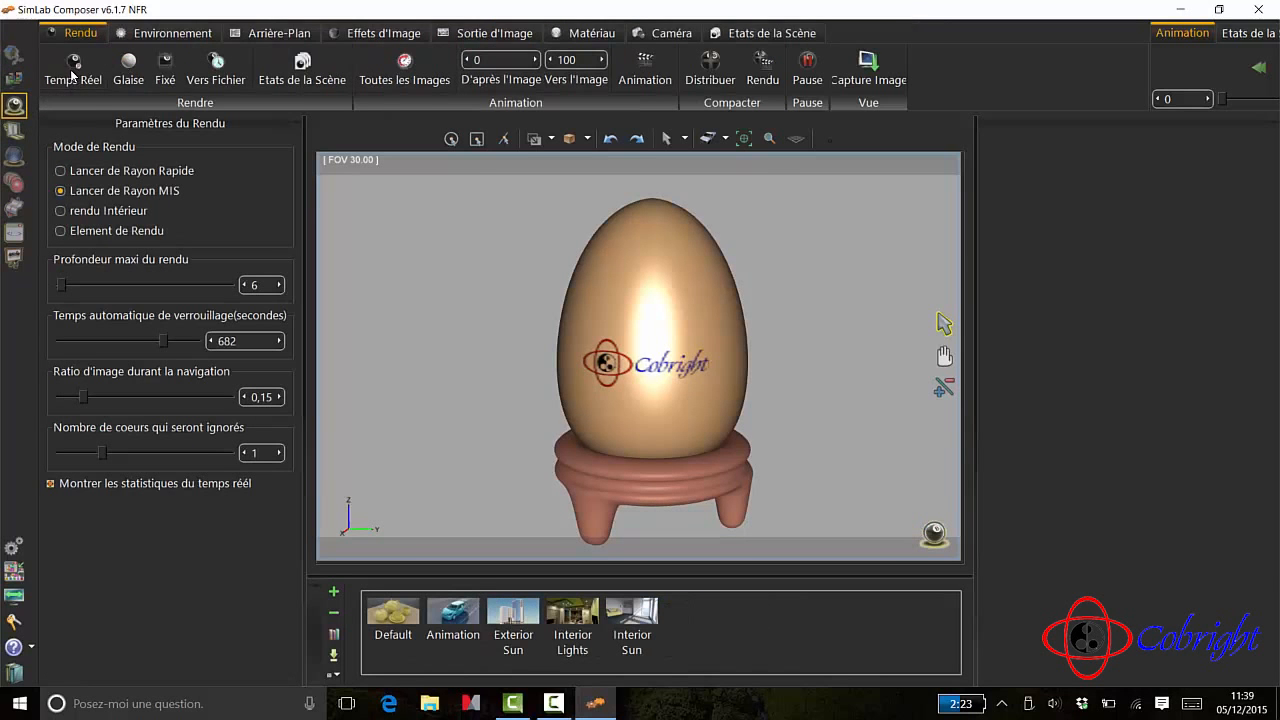
pyautogui.click(74, 68)
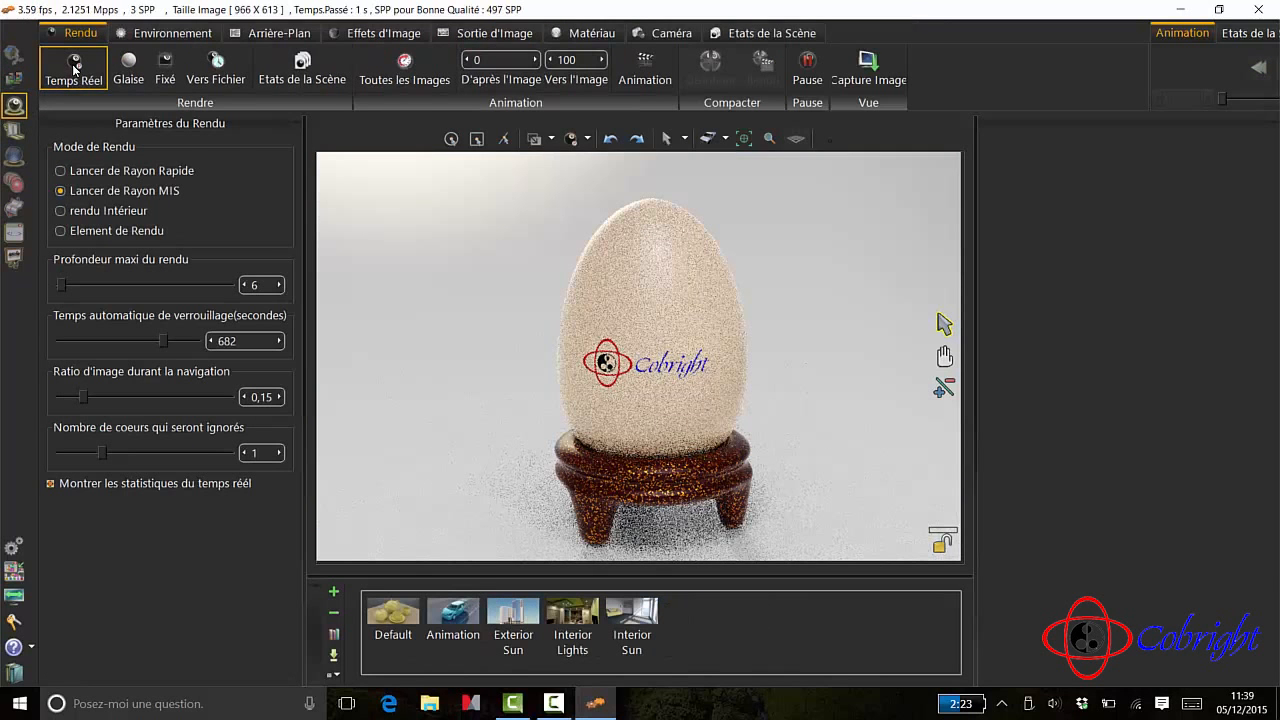